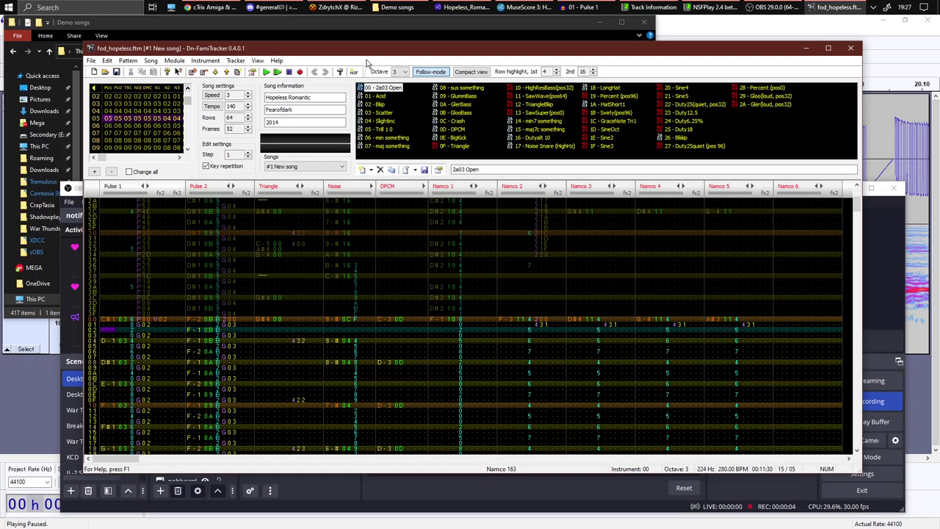
Bring the MuseScore score forward and browse around bar 34, selecting its beat-4 A♭ crotchet
click(526, 7)
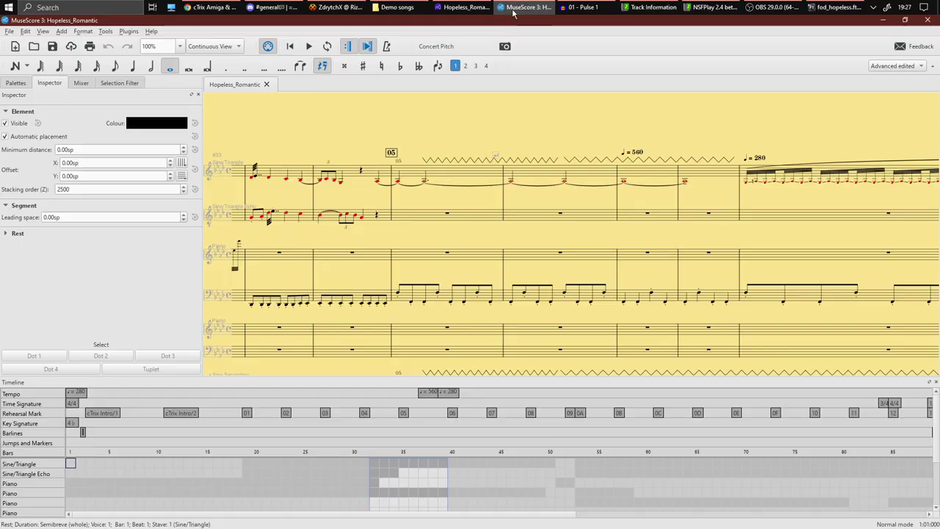
drag(398, 110, 301, 92)
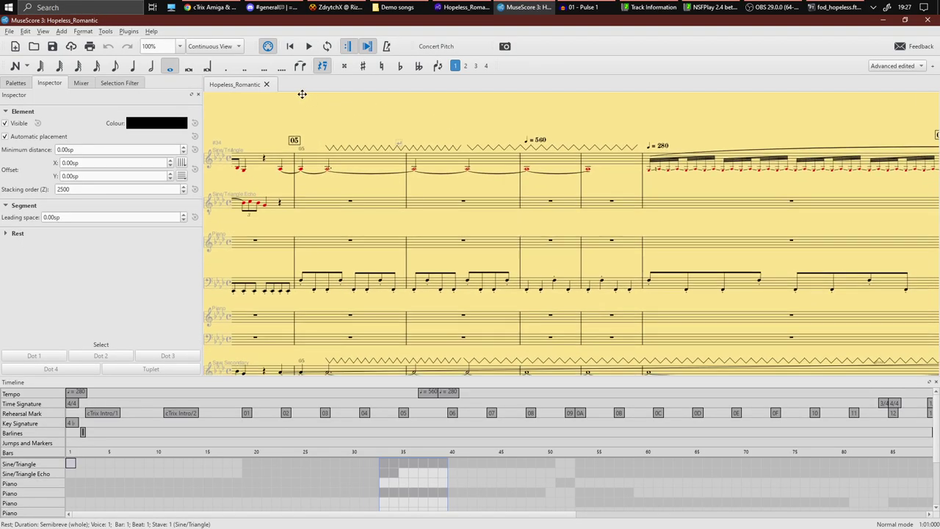
drag(371, 116, 393, 112)
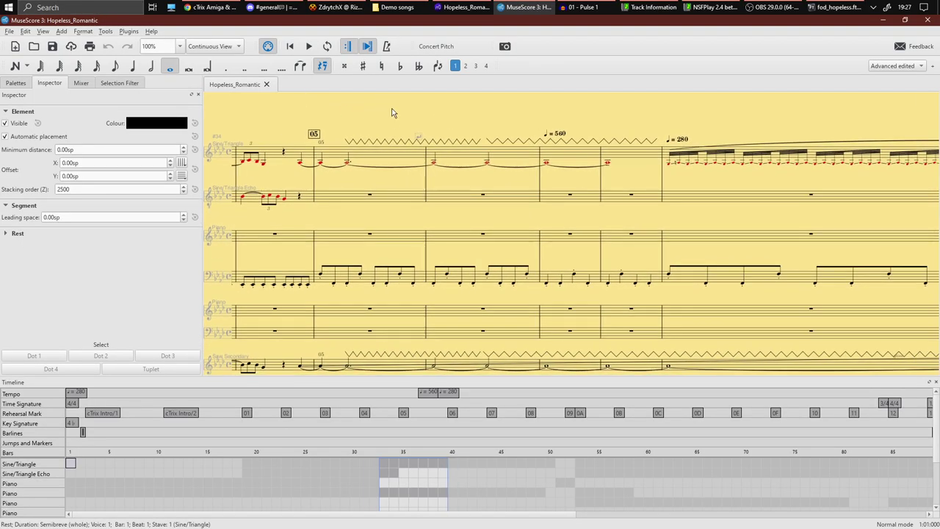
click(300, 163)
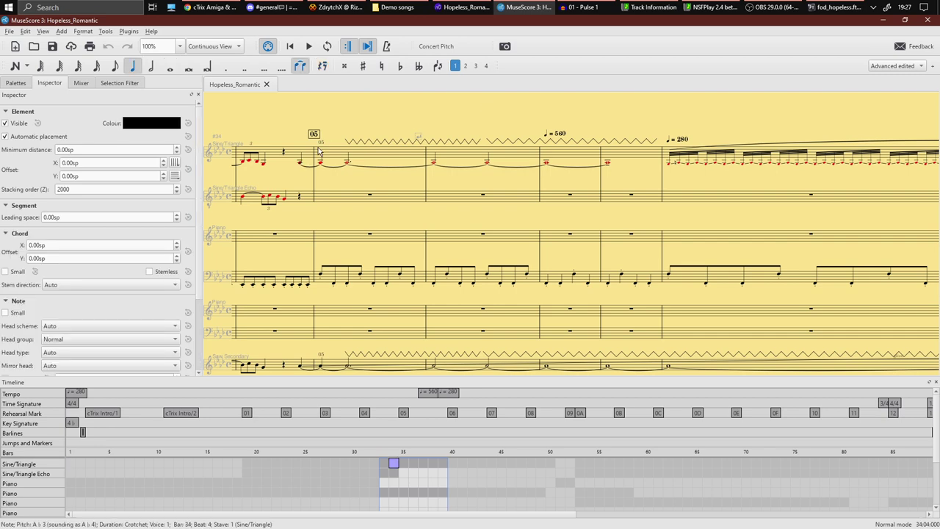
drag(340, 132, 583, 86)
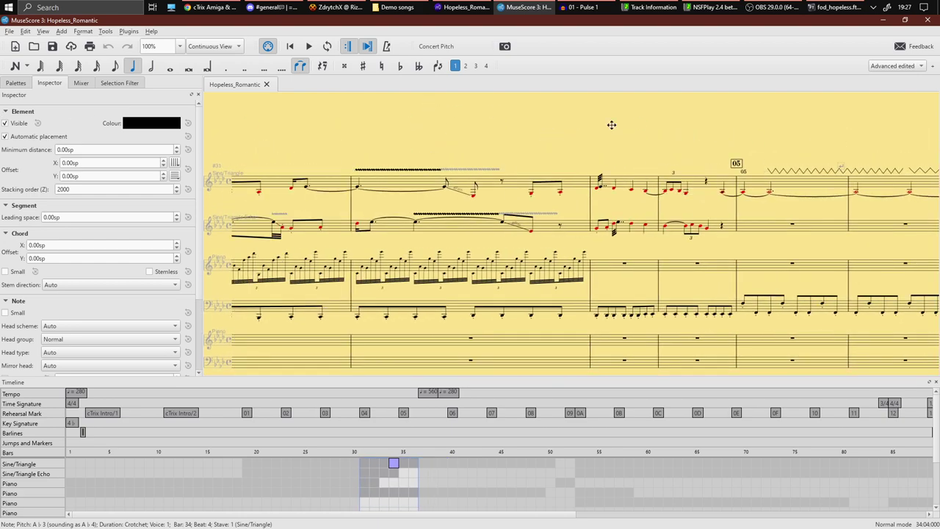
scroll(292, 115, right, 5)
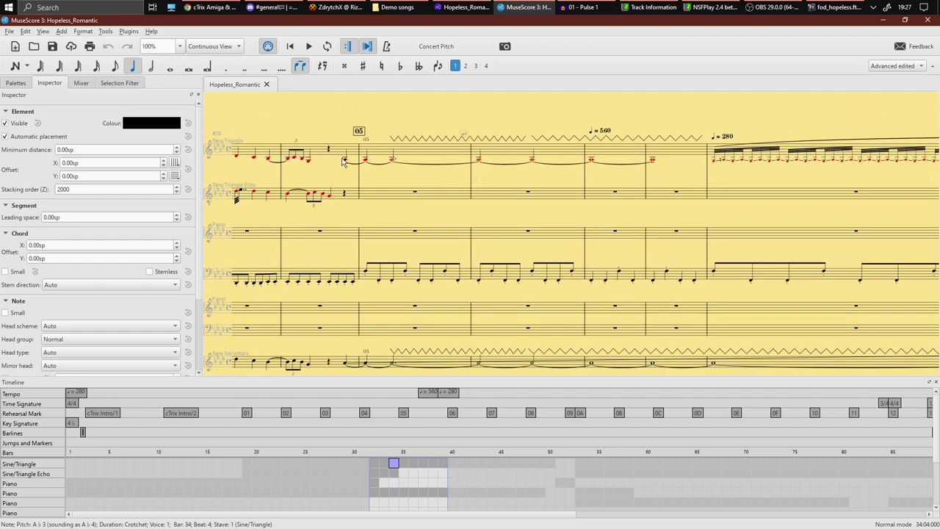
scroll(324, 147, right, 1)
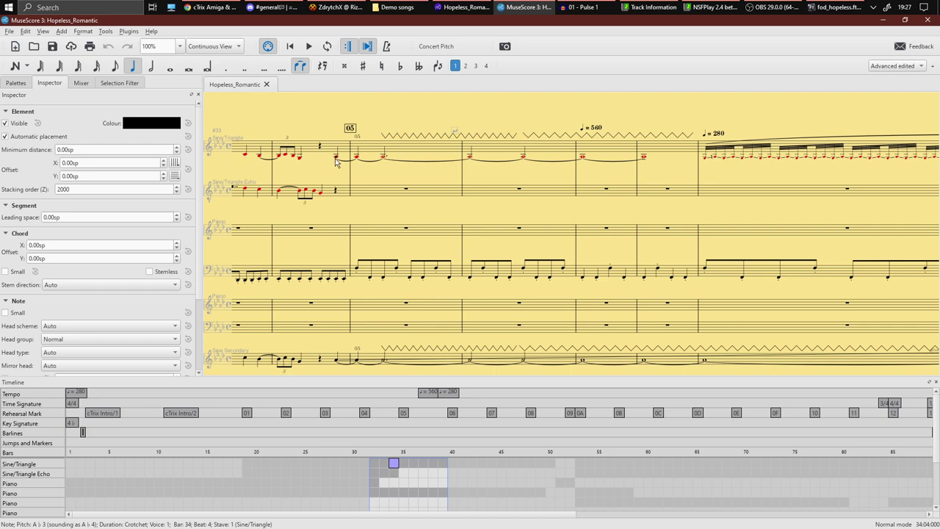
Alternate between the FamiTracker module and OBS Studio, leaving OBS in front
click(837, 7)
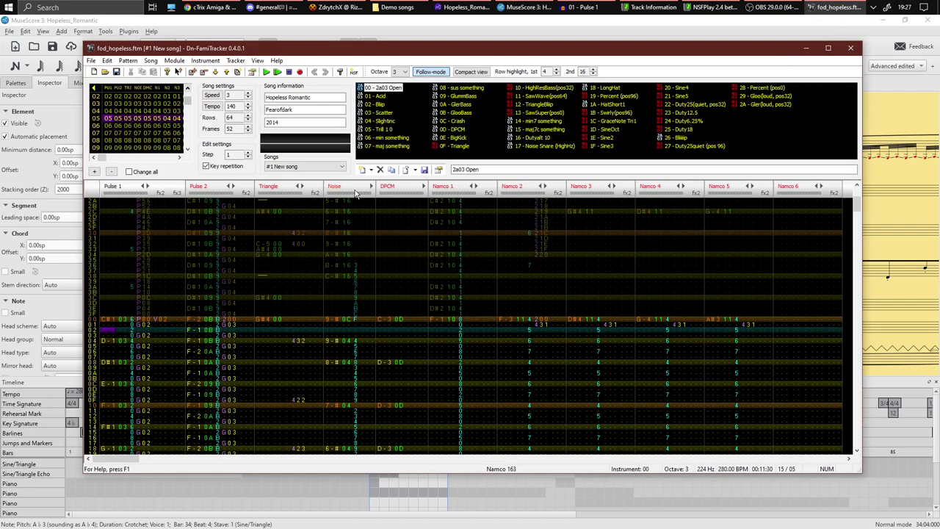
click(775, 8)
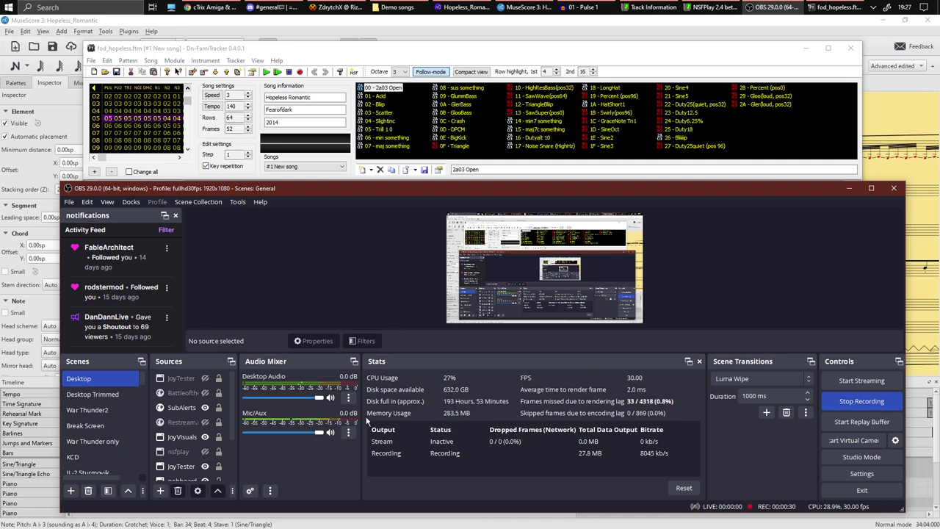
click(372, 62)
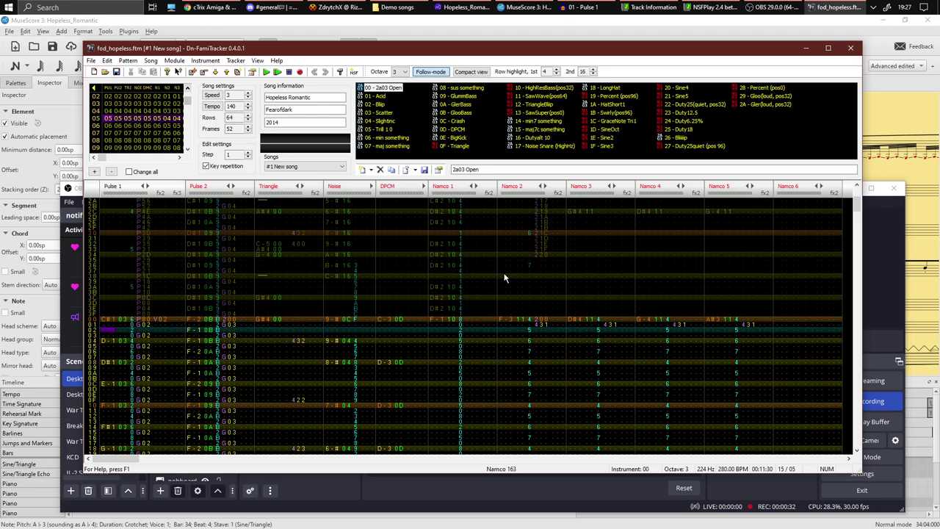
click(900, 254)
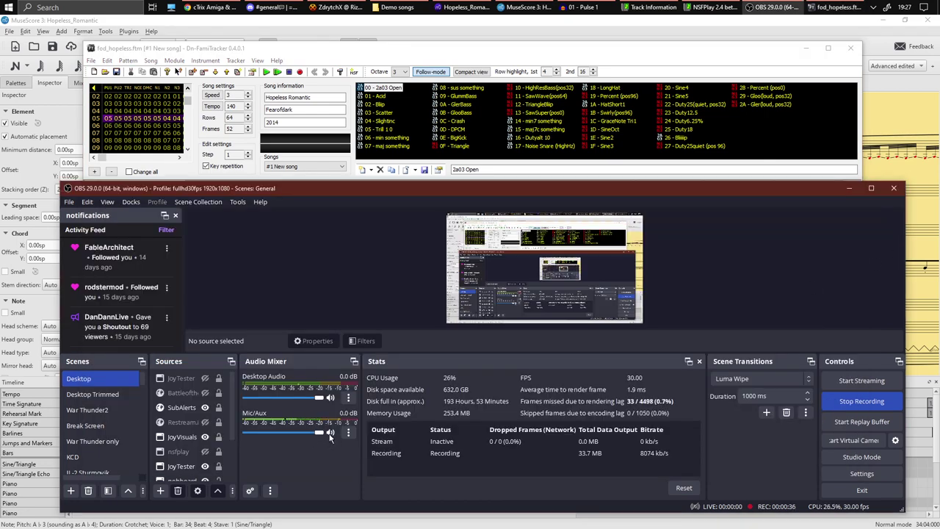
Return to the score and play from bar 31's first note, following the staves downward
click(412, 38)
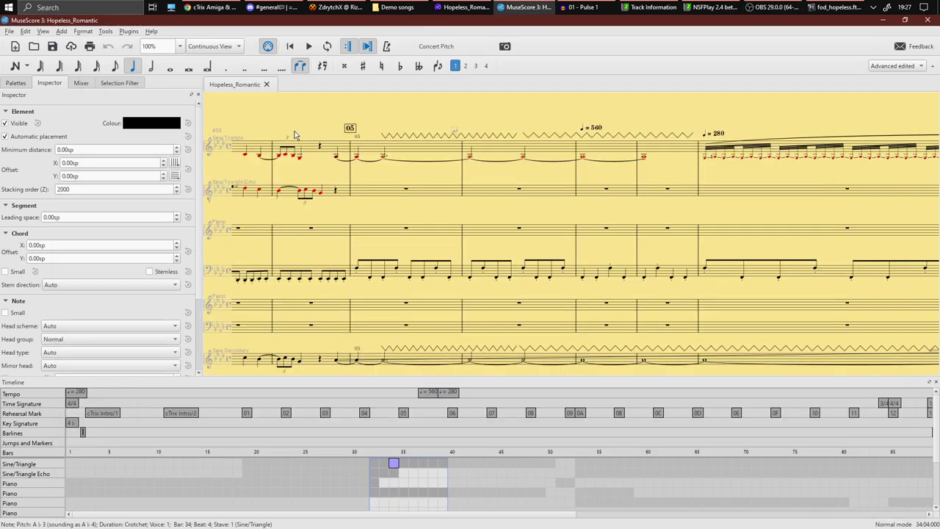
mouse_move(294, 135)
mouse_down()
mouse_move(703, 116)
mouse_move(474, 103)
mouse_up()
click(308, 139)
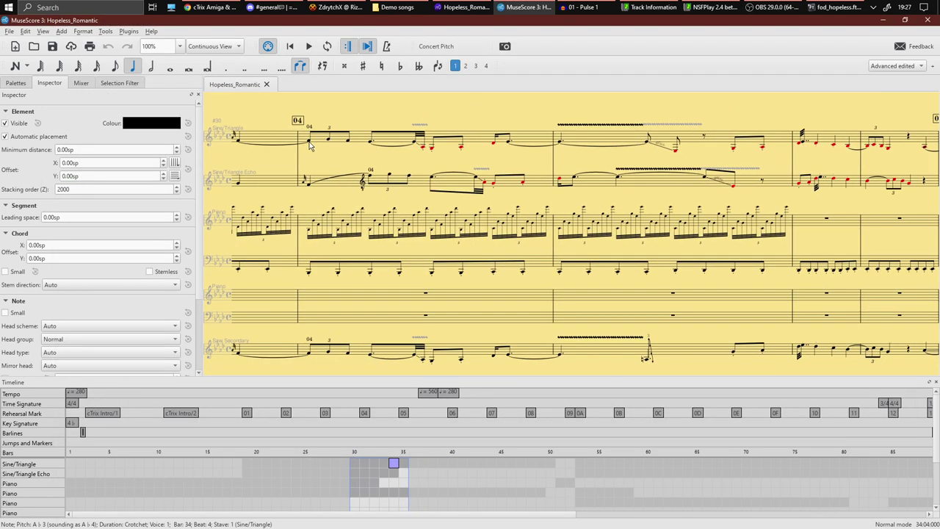
click(306, 46)
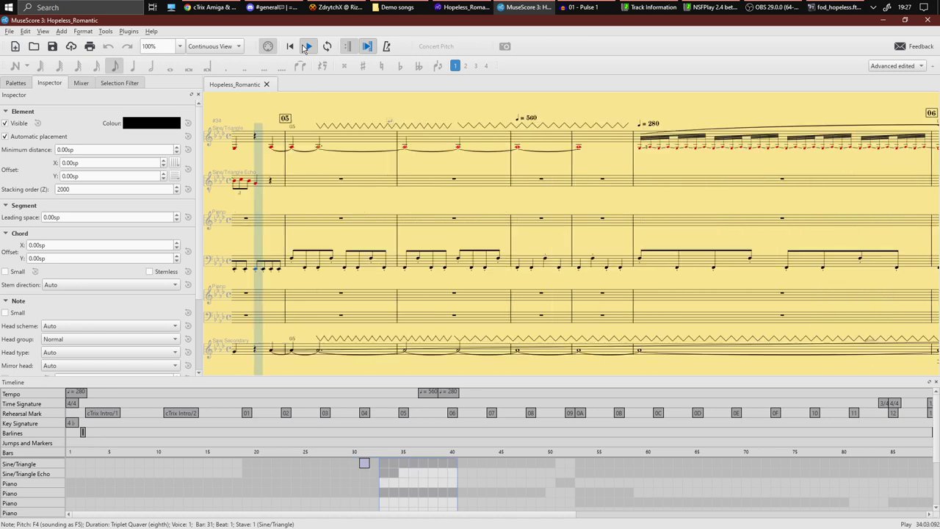
scroll(583, 281, down, 5)
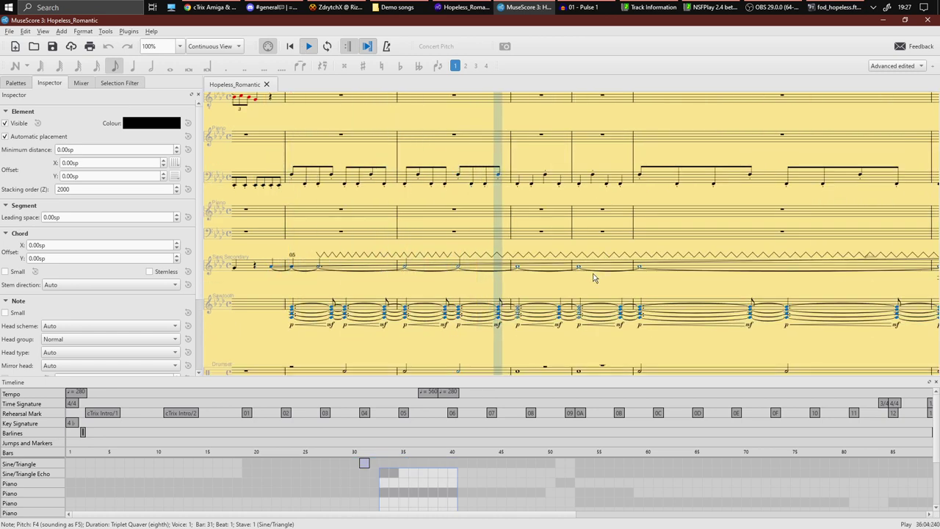
scroll(582, 275, down, 1)
scroll(581, 275, down, 4)
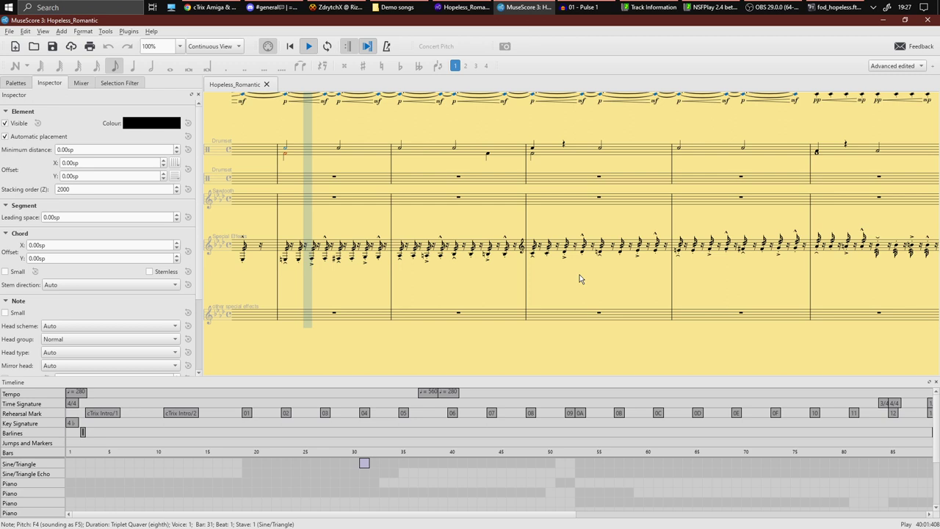
scroll(383, 282, up, 1)
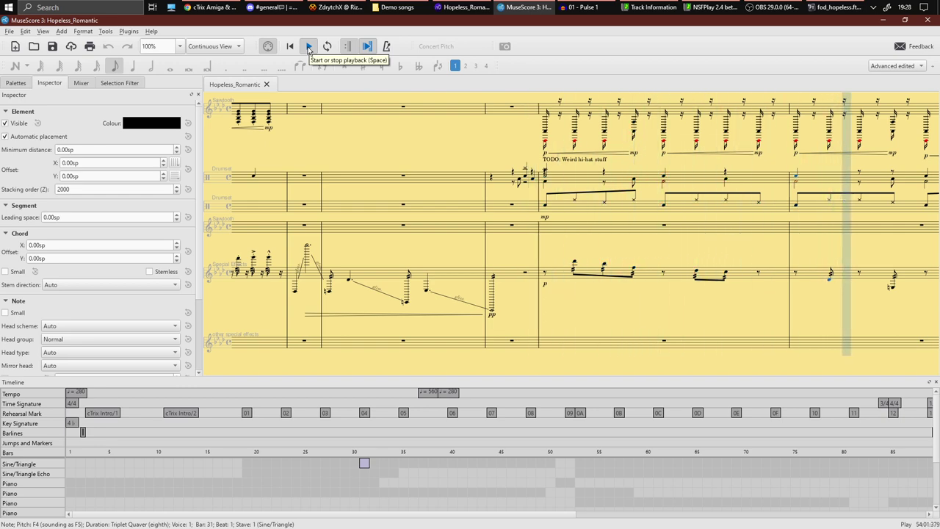
Stop playback, glance at OBS Studio, and return to the MuseScore score
click(309, 47)
mouse_move(838, 7)
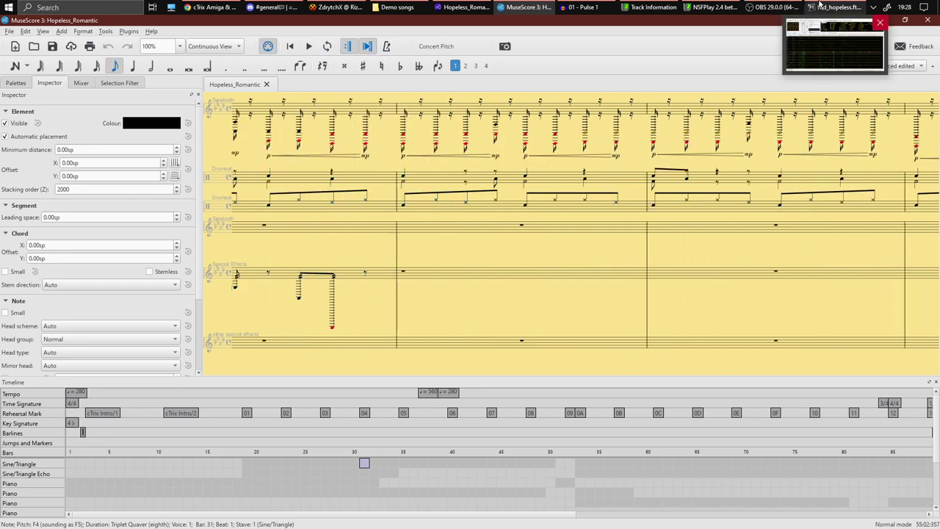
click(767, 7)
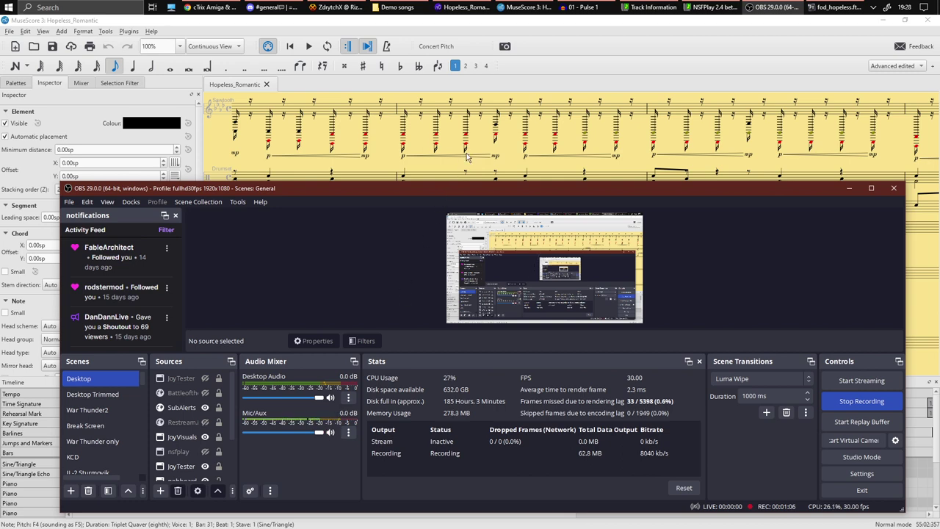
click(382, 160)
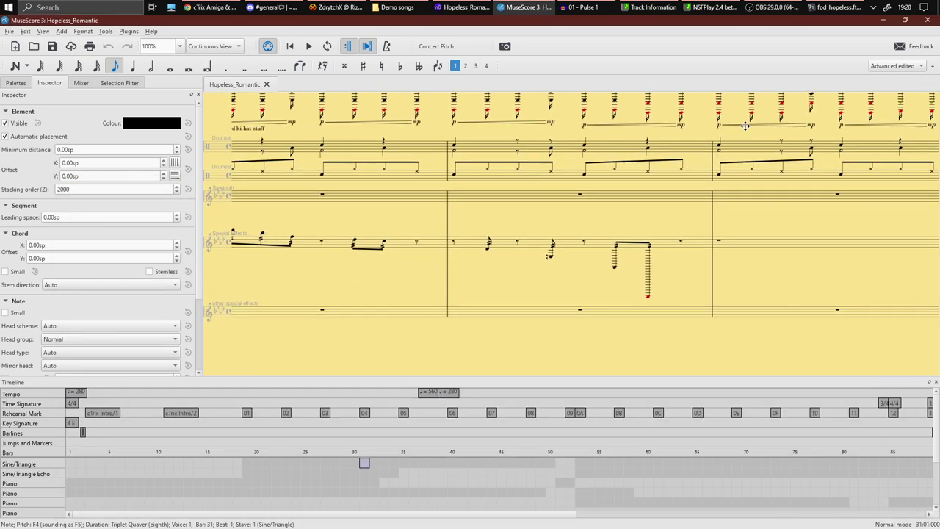
Scroll through the drum, Sawtooth, Special Effects staves and glissandi, then switch to fod_hopeless.ftm
scroll(337, 262, down, 5)
scroll(696, 290, left, 3)
scroll(453, 301, left, 3)
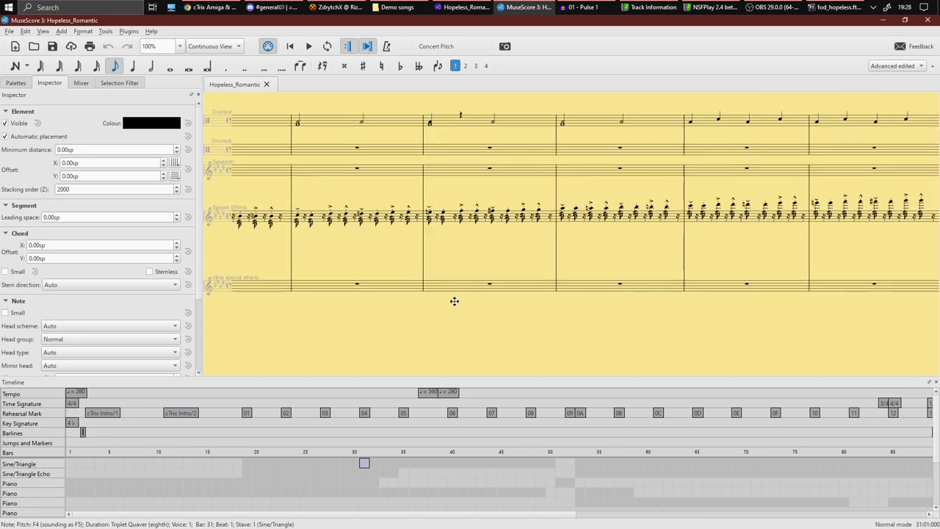
scroll(361, 340, left, 3)
scroll(420, 347, left, 3)
scroll(420, 342, left, 3)
scroll(382, 322, left, 3)
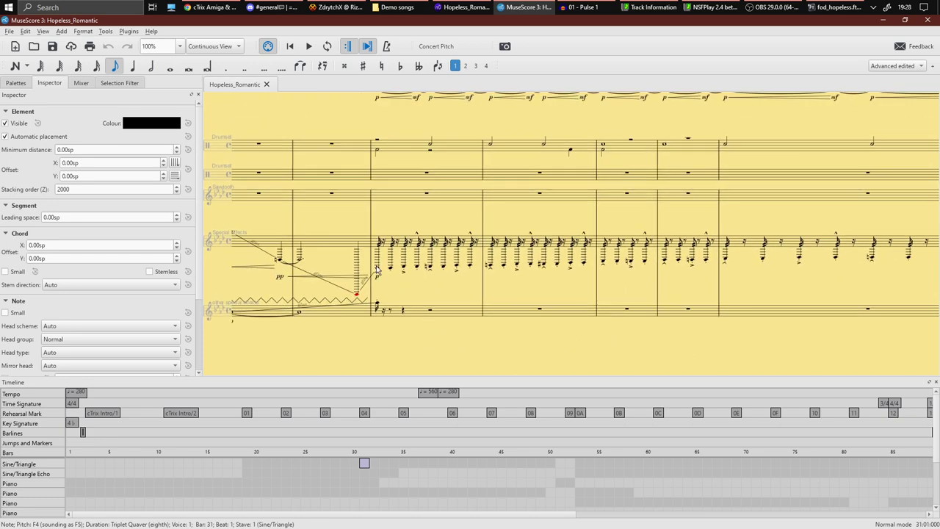
scroll(564, 262, left, 3)
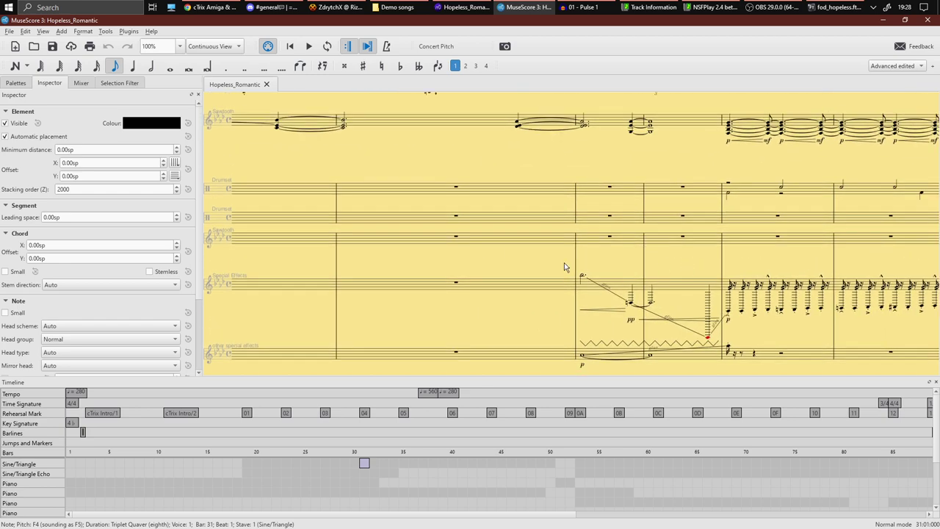
scroll(357, 257, right, 1)
scroll(400, 247, right, 1)
scroll(360, 258, up, 1)
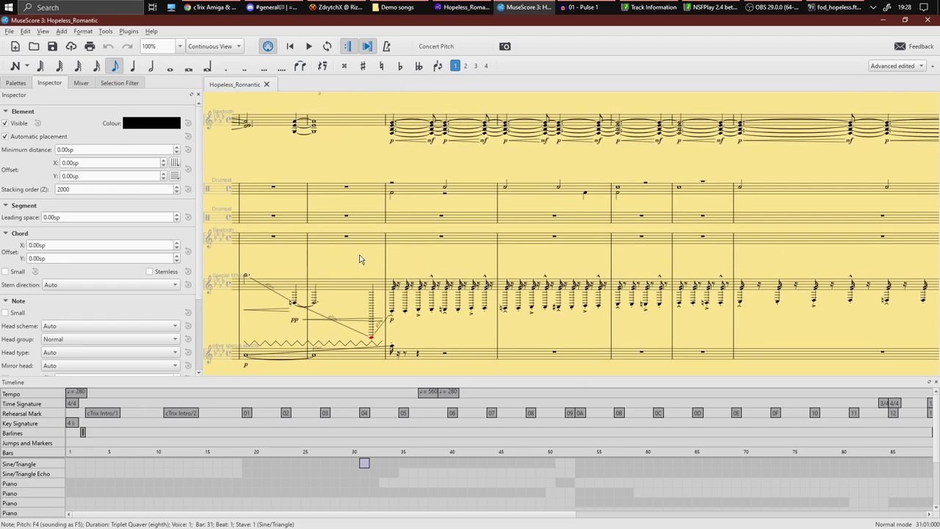
click(757, 7)
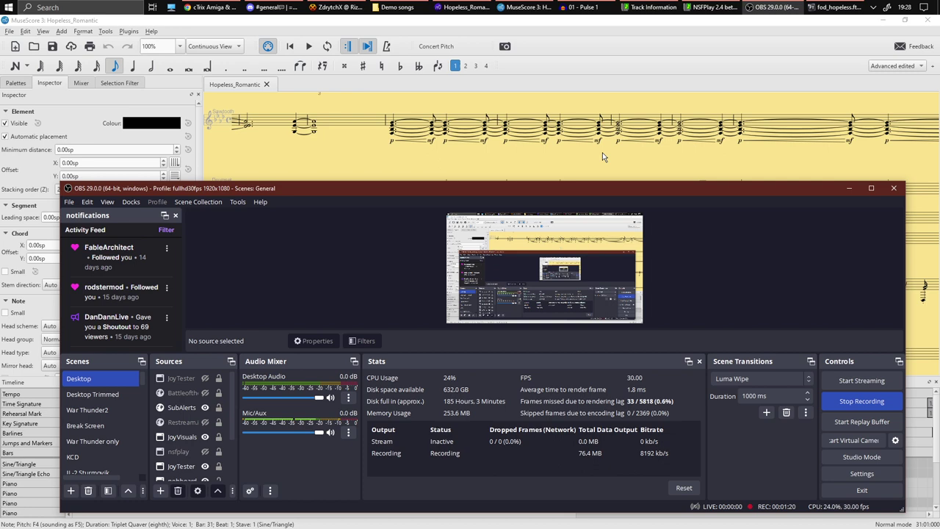
click(816, 6)
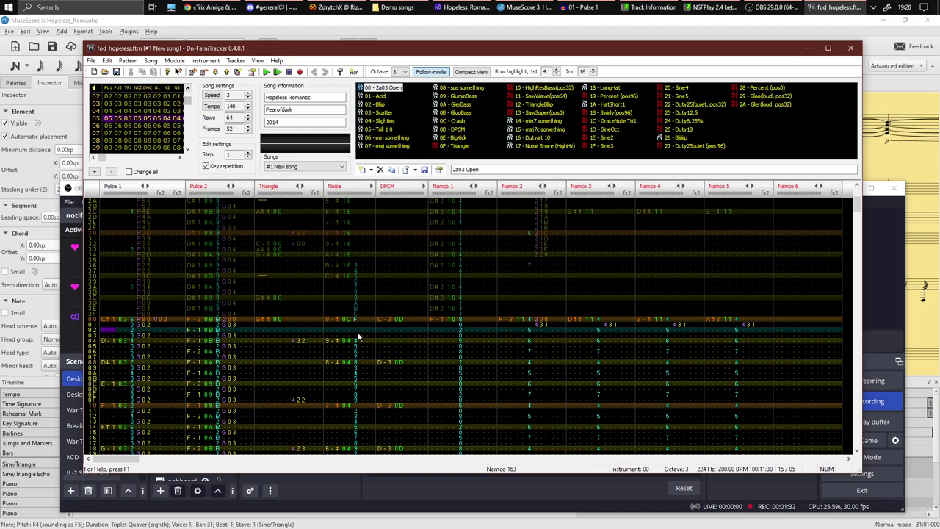
click(437, 521)
mouse_move(426, 341)
mouse_down()
mouse_move(465, 333)
mouse_move(436, 327)
mouse_move(458, 354)
mouse_up()
click(837, 8)
click(778, 7)
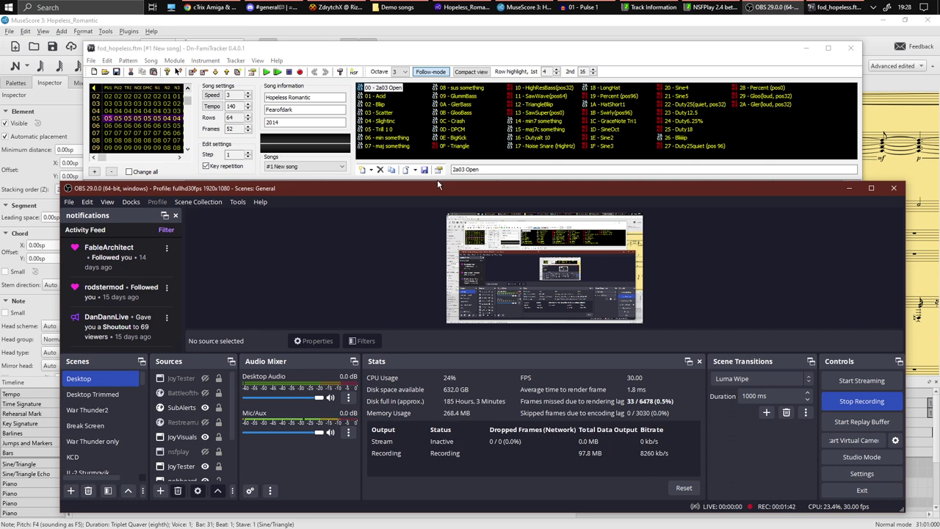
drag(436, 181, 436, 176)
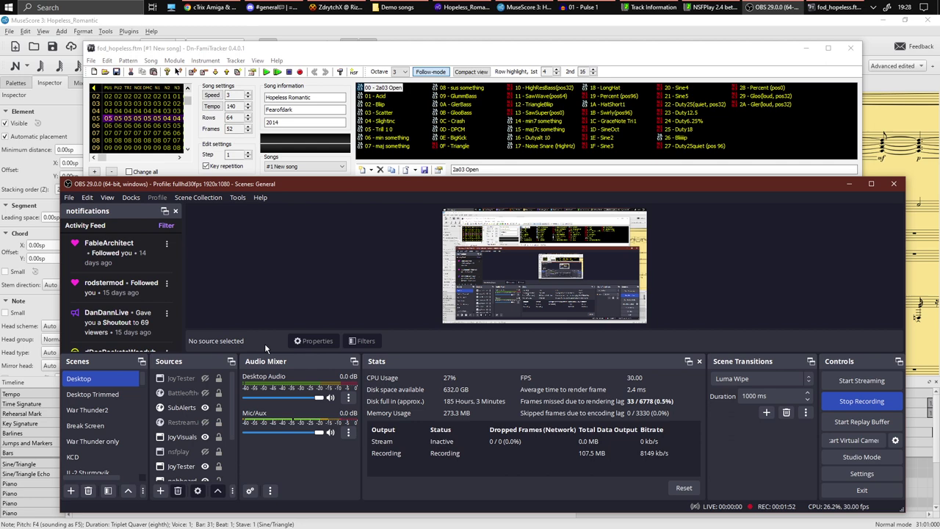
click(373, 50)
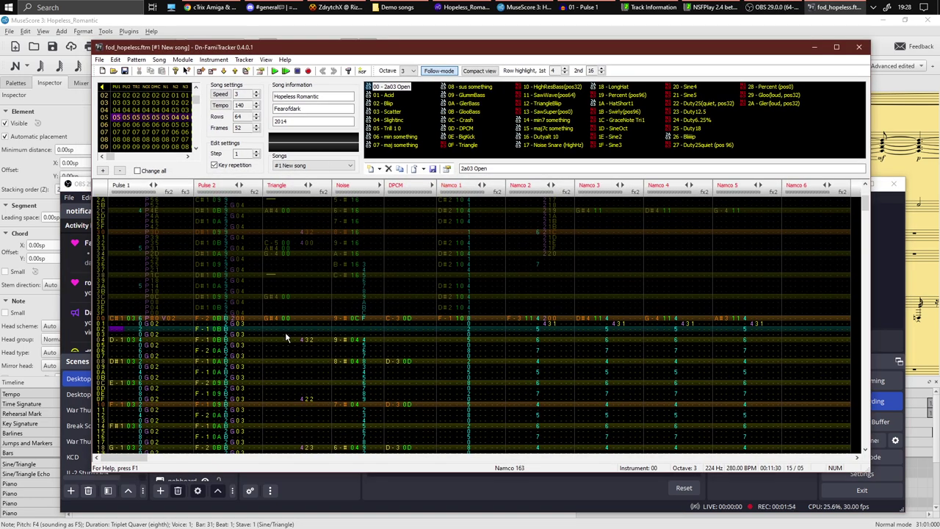
click(112, 327)
click(499, 485)
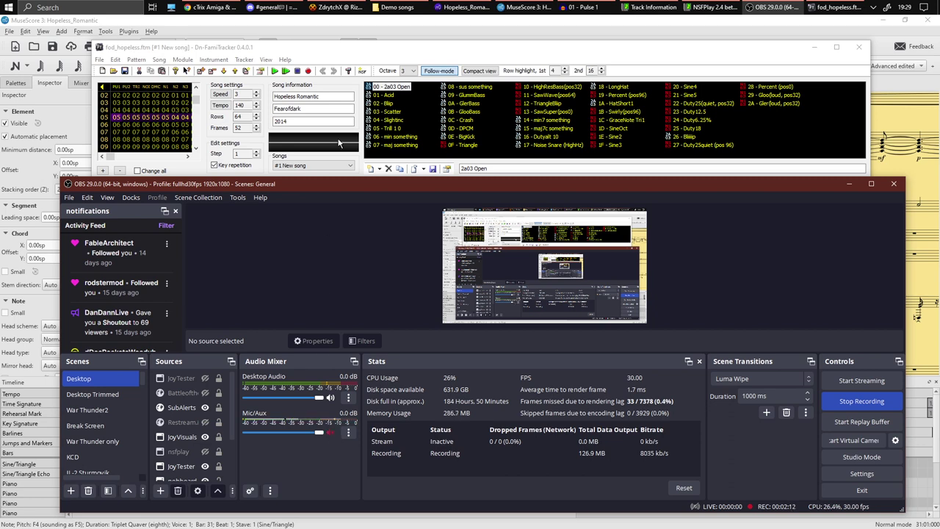
Play Hopeless Romantic in FamiTracker and stop it after frames 06–08
click(339, 142)
click(274, 71)
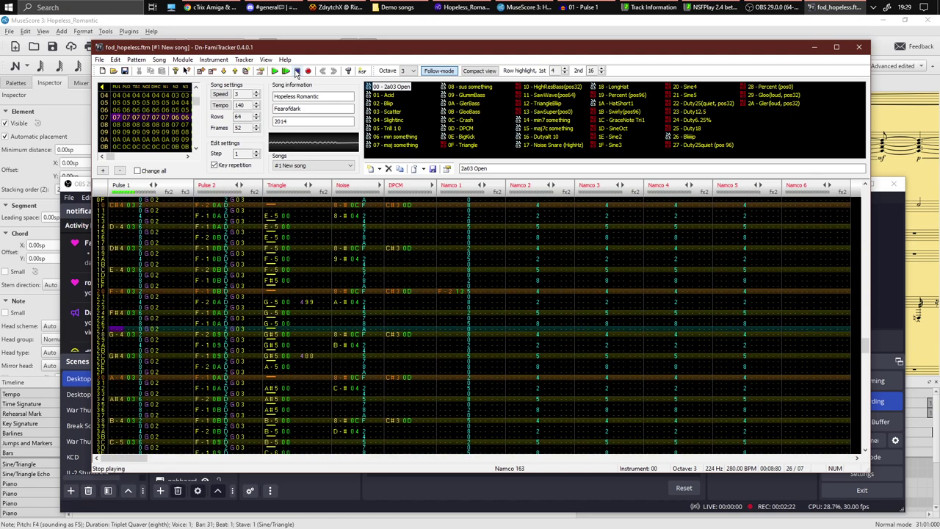
click(297, 72)
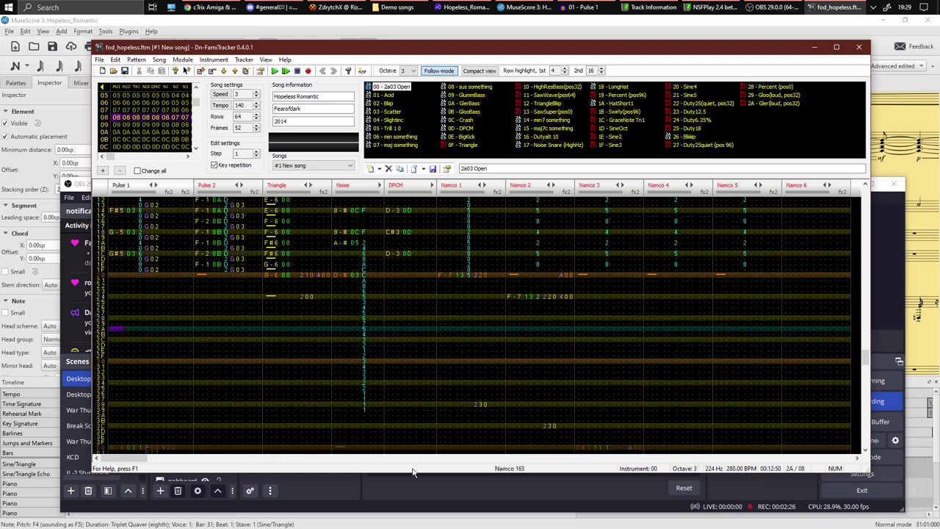
Return to the tracker and select frame 04 in the frame list
click(412, 475)
key(alt+Tab)
scroll(218, 302, down, 4)
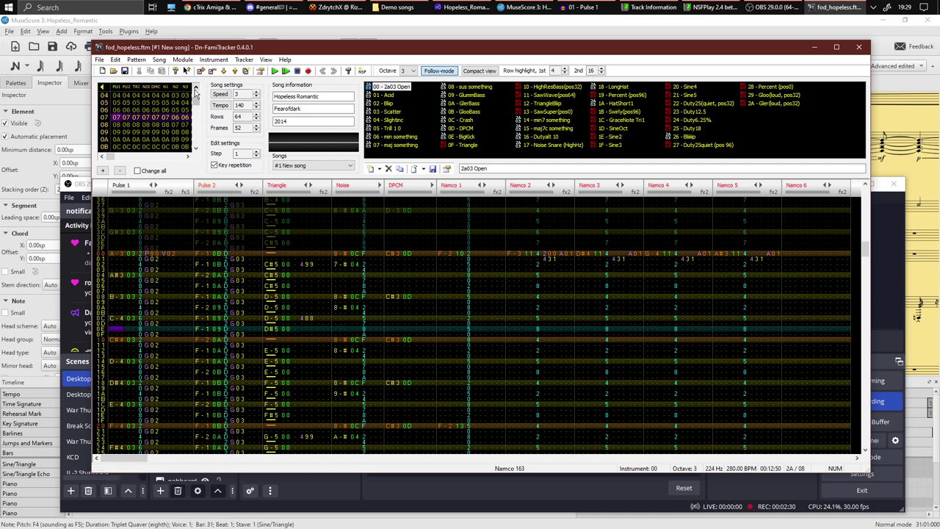
click(195, 88)
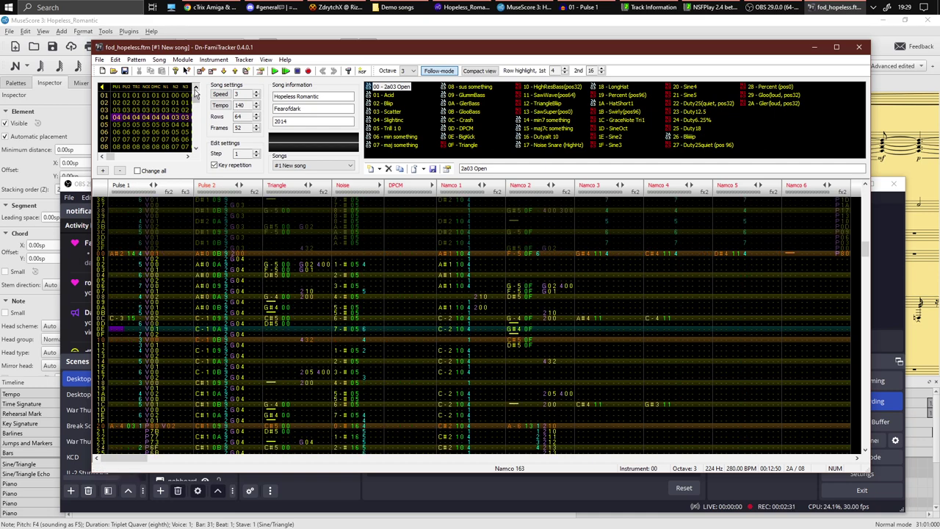
Move to frame 05 and set the module's engine speed to the default 60 Hz
click(196, 148)
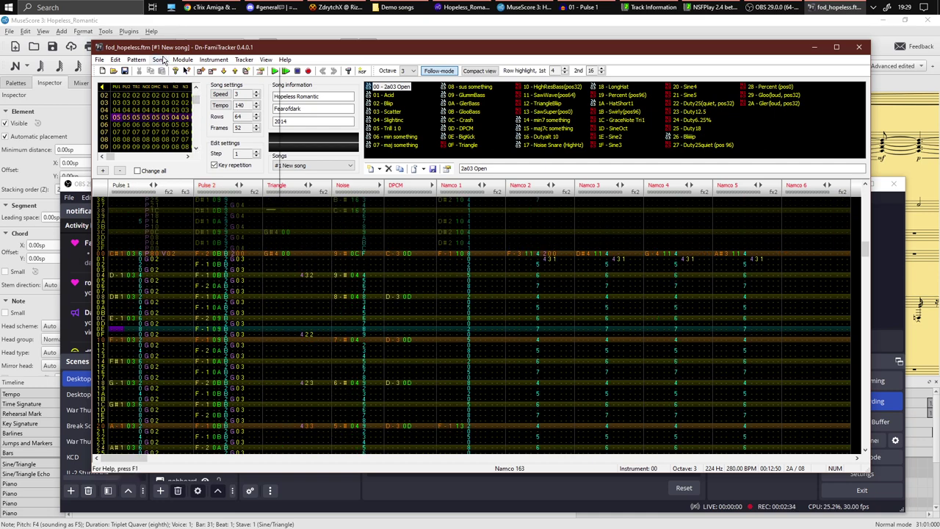
click(182, 60)
mouse_move(204, 103)
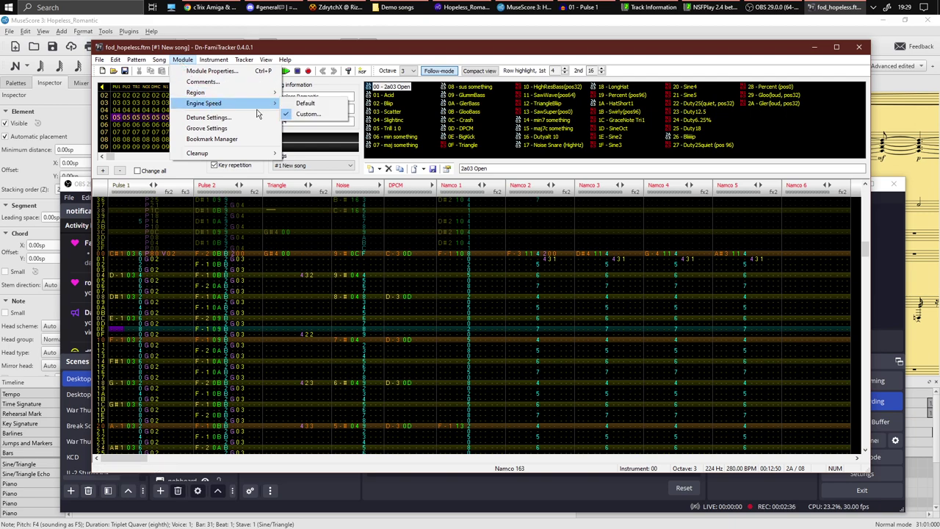
click(304, 104)
Play the song at 60 Hz from frame 05 through 08, then stop it
click(445, 477)
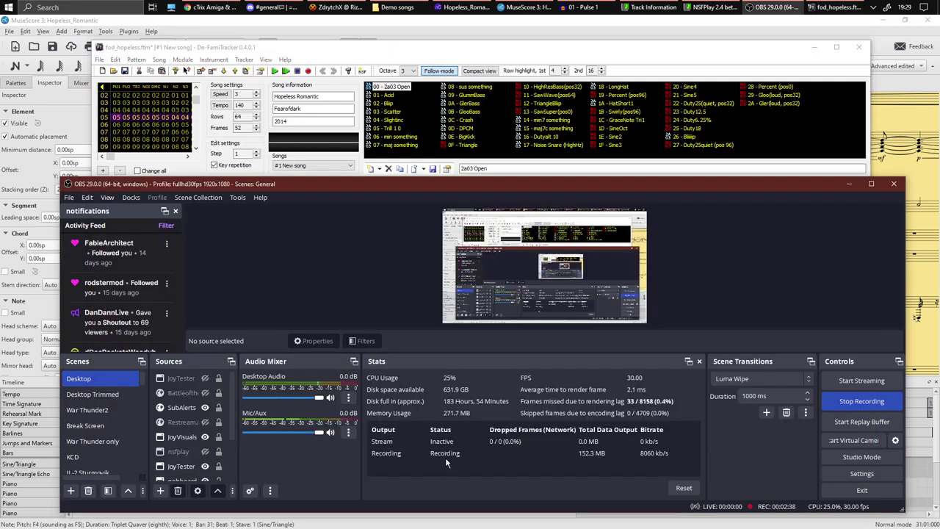
click(442, 50)
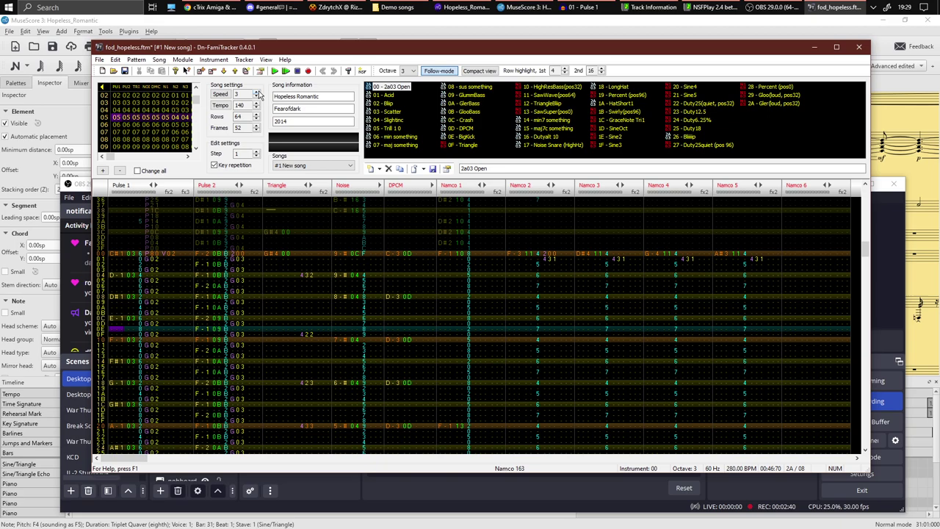
click(397, 482)
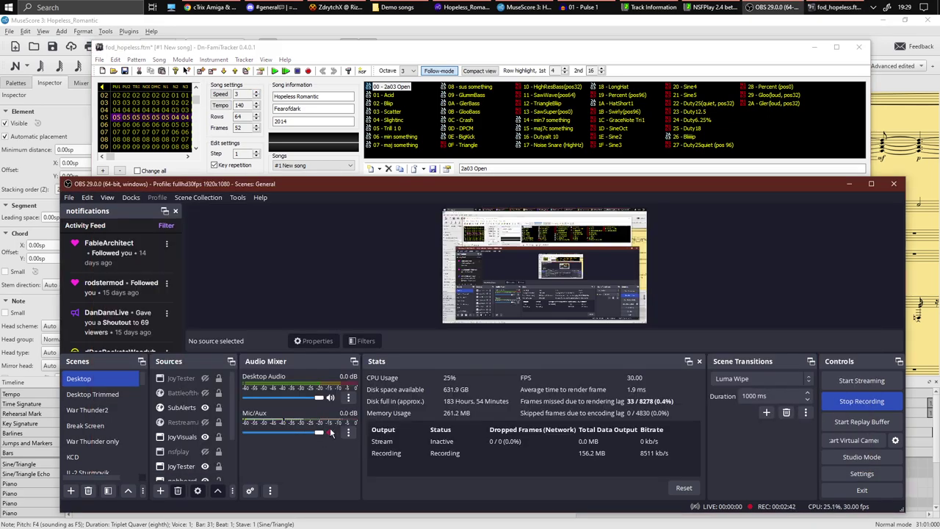
click(311, 72)
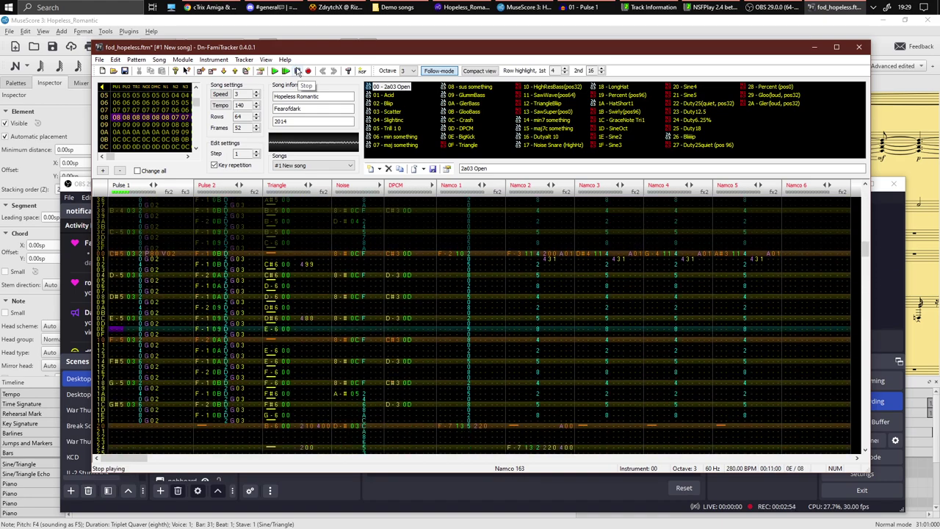
click(297, 71)
click(446, 504)
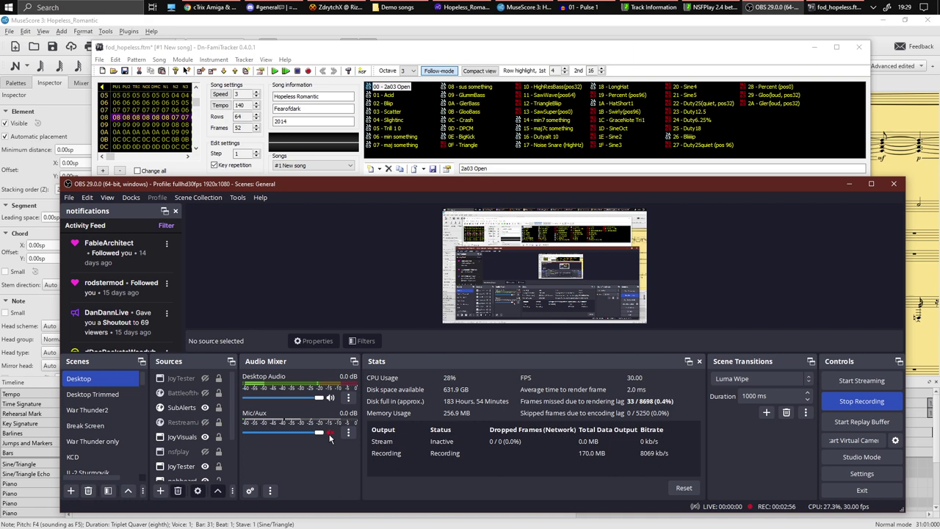
Show NSFPlay's Track Information window and move it higher on screen
click(712, 7)
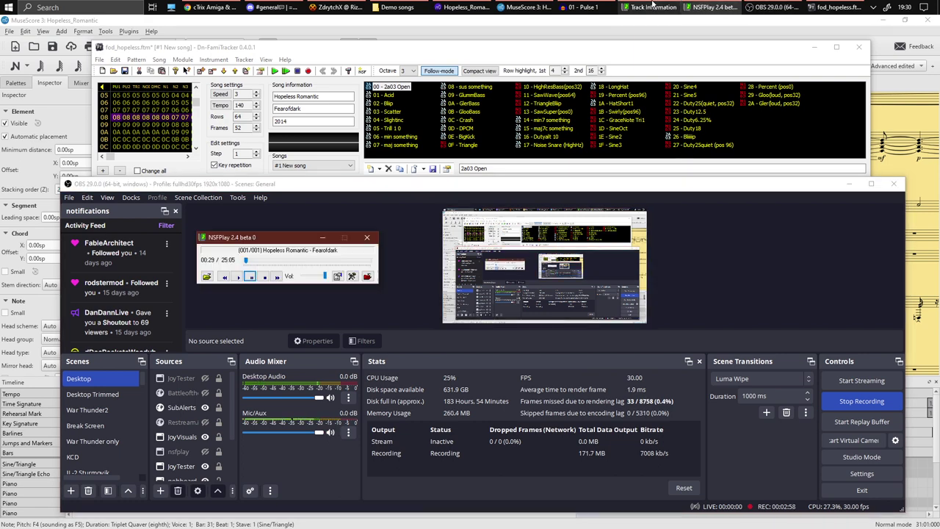
click(652, 7)
drag(526, 163, 533, 110)
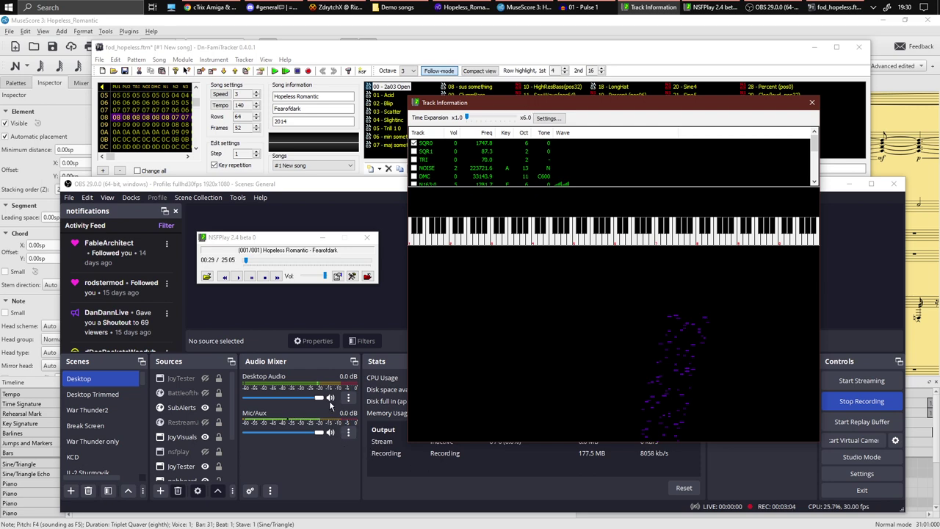
Check the Custom engine speed setting twice, cancelling each time without changes
click(159, 60)
mouse_move(203, 103)
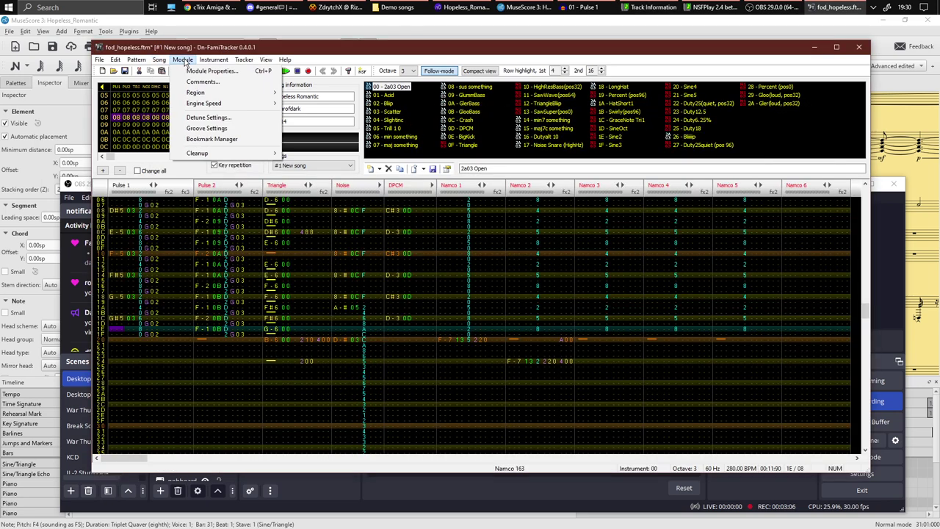
click(326, 114)
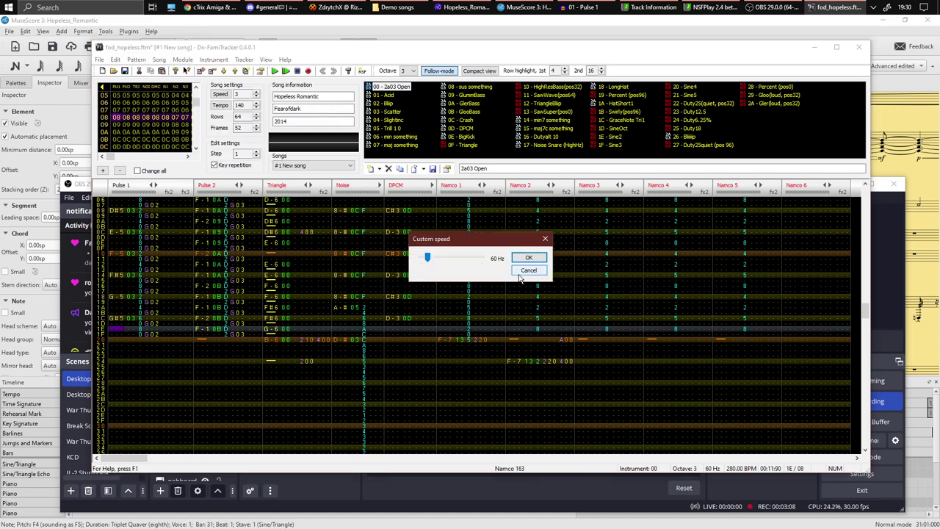
click(528, 270)
click(182, 61)
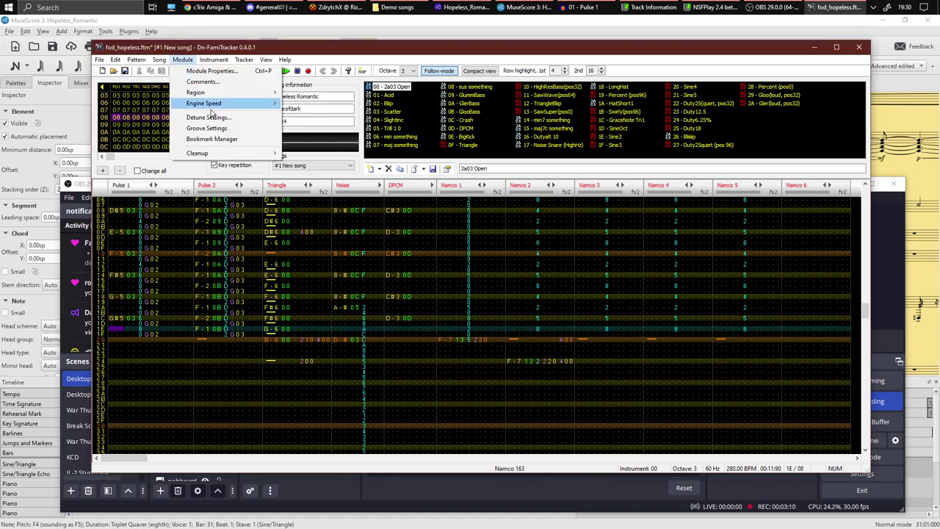
click(327, 115)
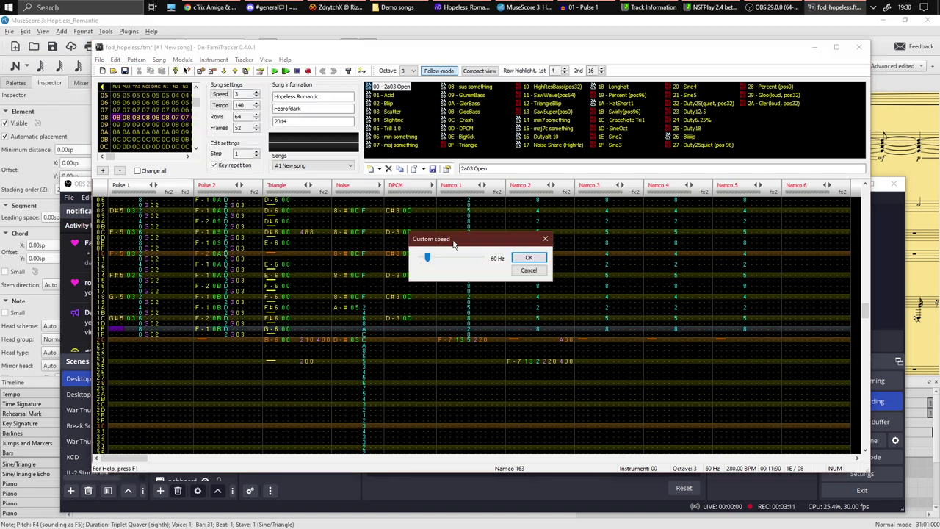
click(530, 272)
Close the tracker song without saving changes to fod_hopeless.ftm
click(859, 48)
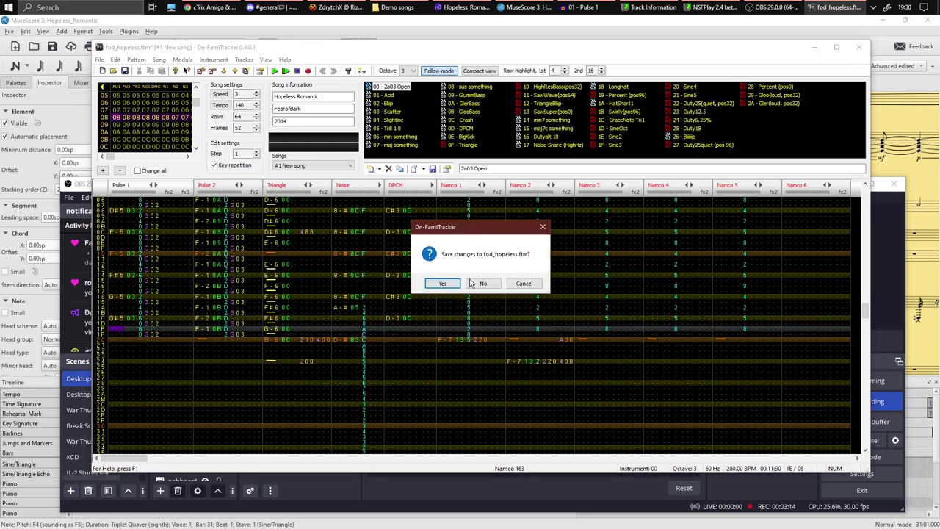
click(484, 285)
click(415, 7)
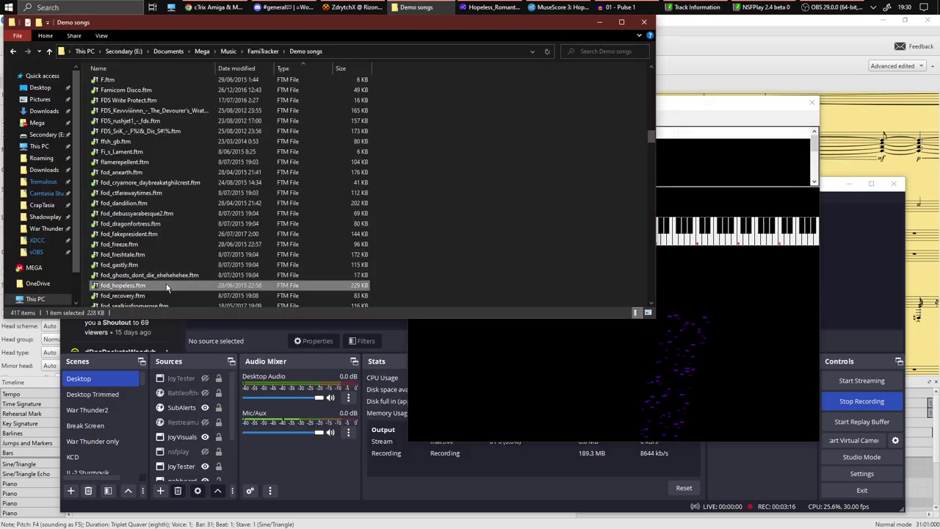
Open fod_hopeless.ftm in 0CC-FamiTracker and accept its custom engine speed setting
key(Return)
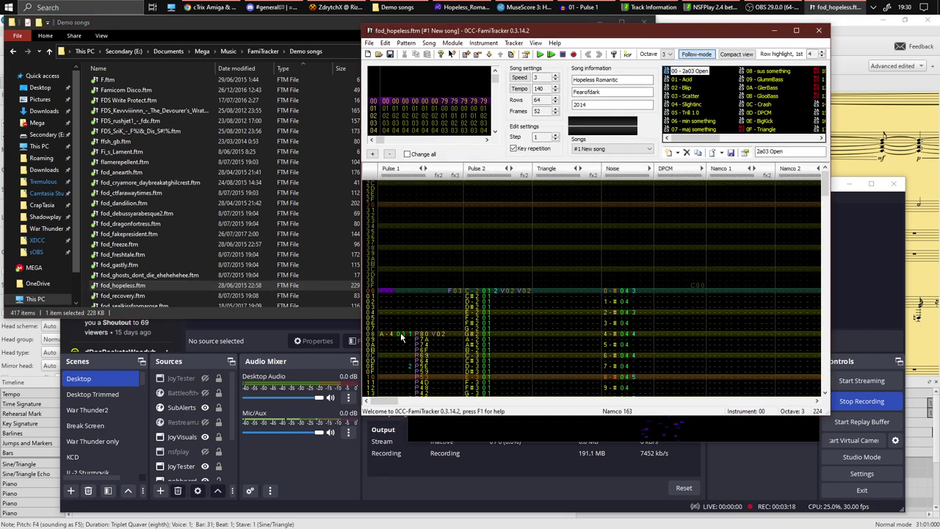
click(451, 42)
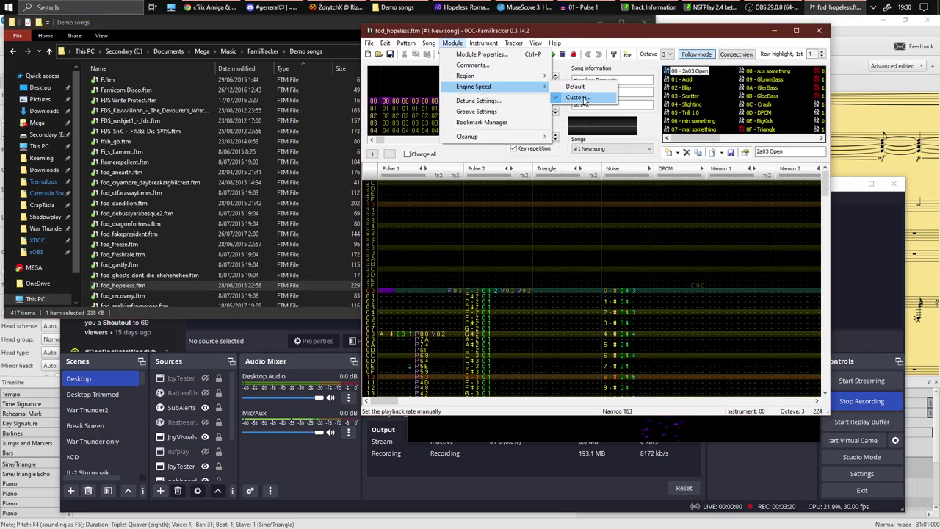
click(583, 100)
click(647, 214)
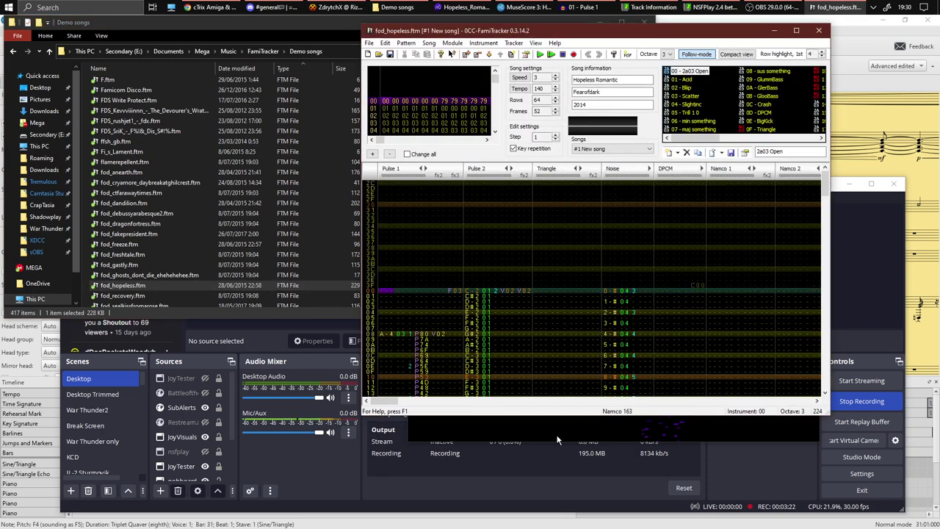
key(alt+Tab)
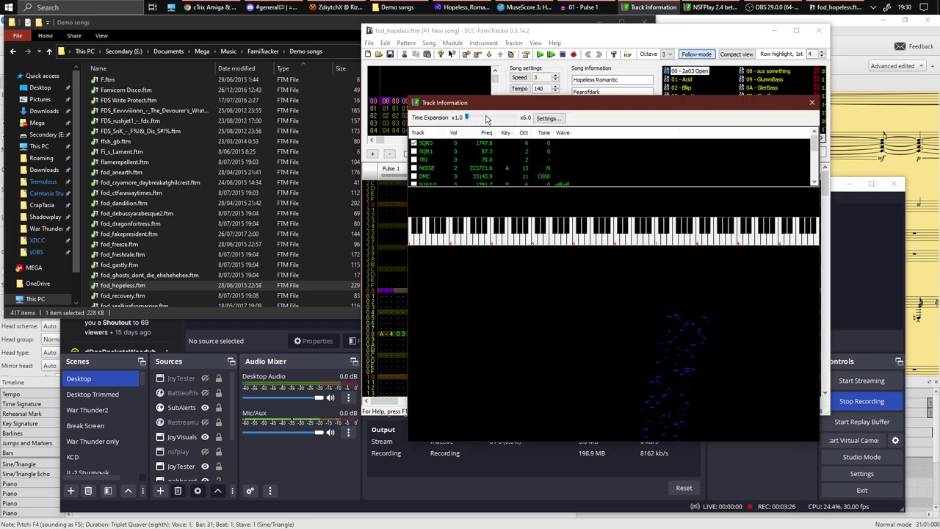
Rewind NSFPlay to about 00:12 with the microphone muted and the note display visible
click(711, 7)
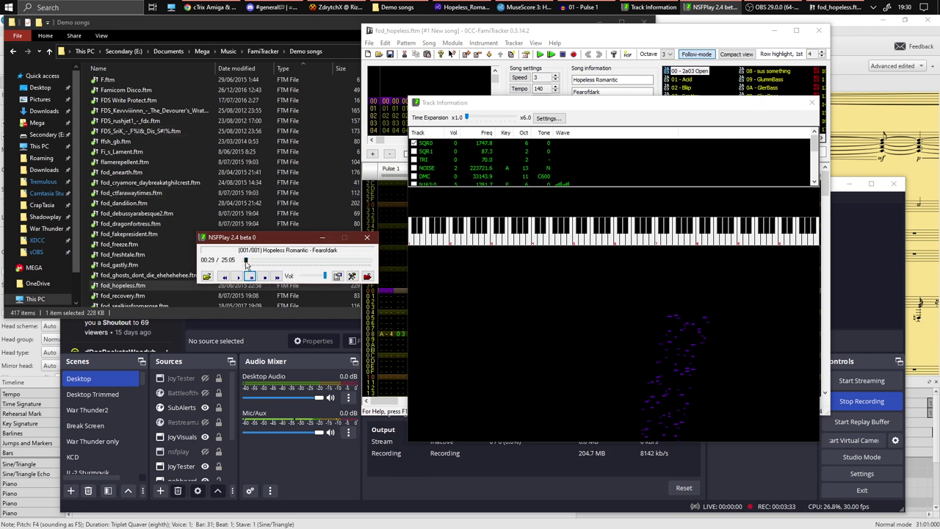
drag(245, 264, 244, 263)
click(331, 433)
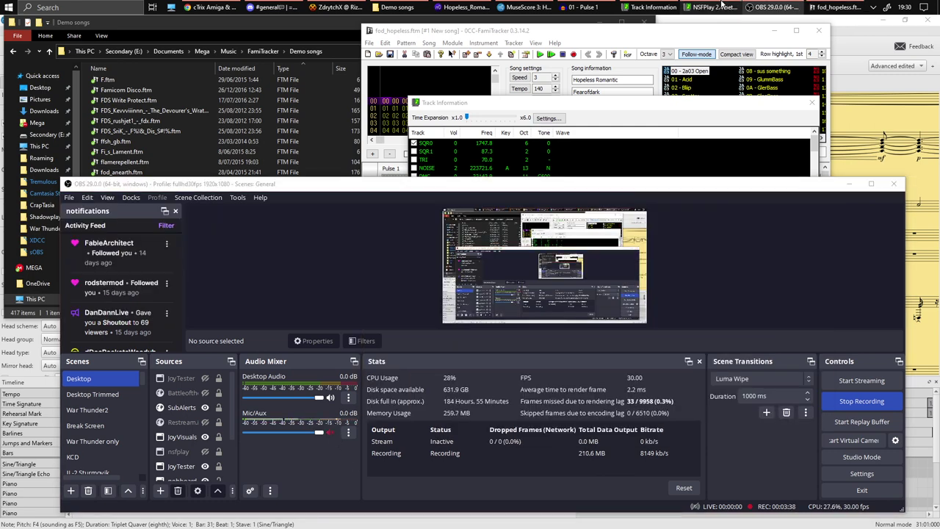
click(723, 5)
drag(275, 241, 319, 157)
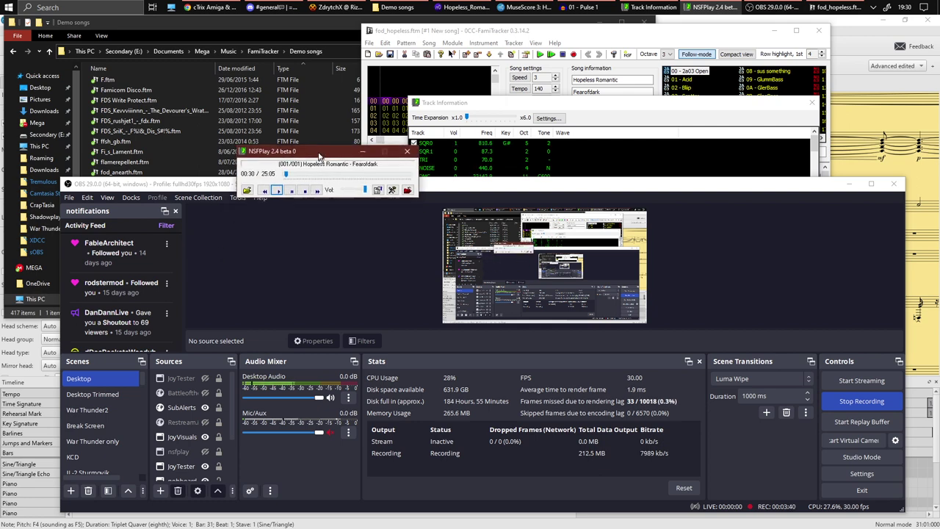
click(379, 189)
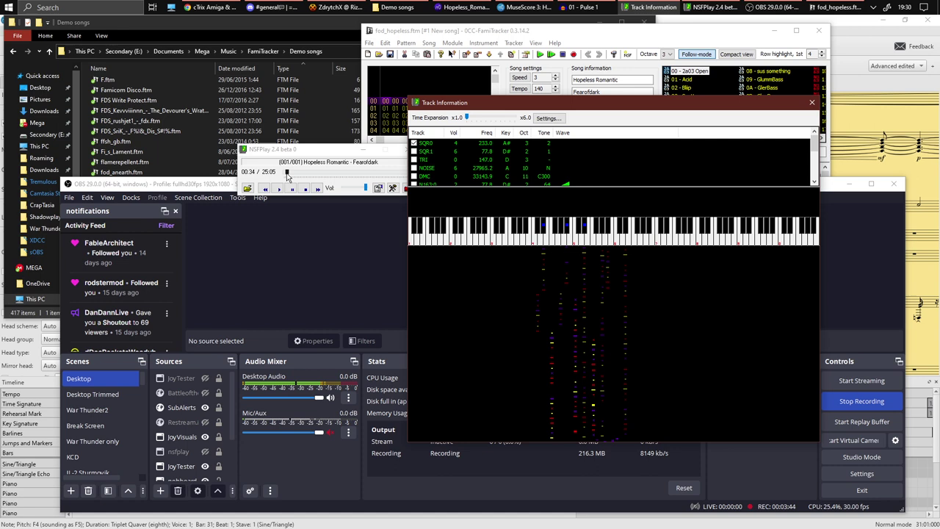
drag(287, 177, 285, 176)
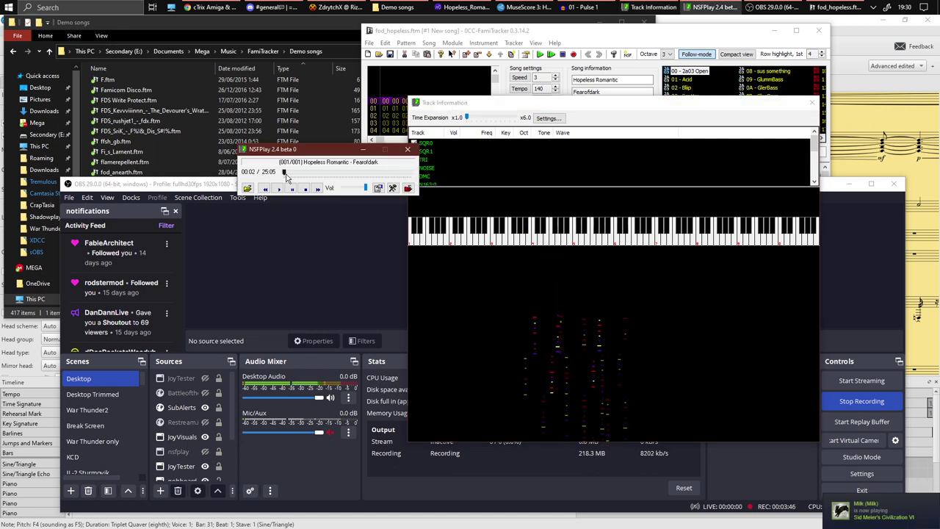
click(286, 176)
click(286, 176)
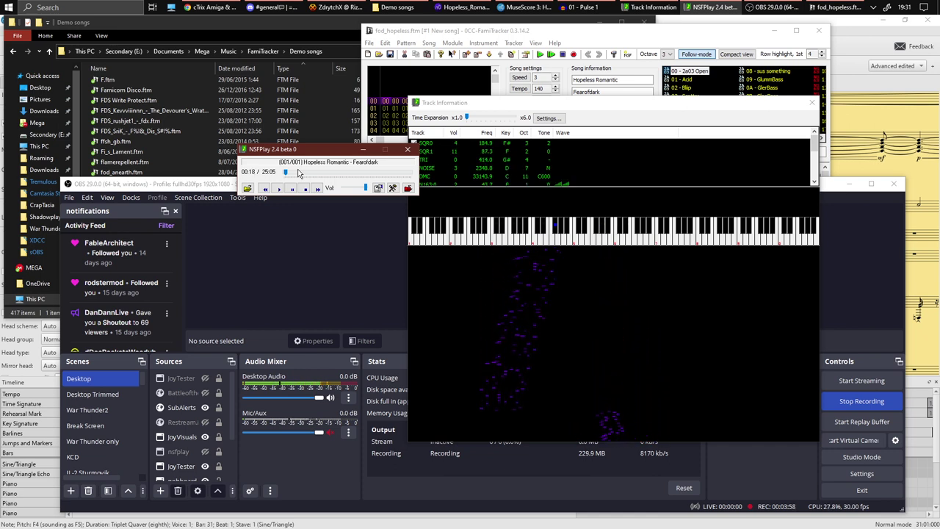
Pause playback at 00:29, unmute the microphone, and bring FamiTracker back to the front
drag(314, 152, 299, 153)
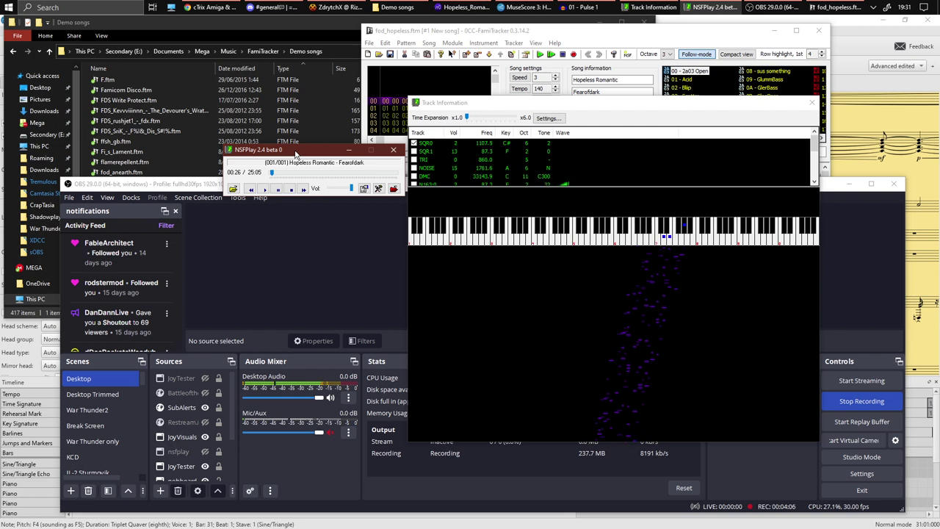
click(277, 189)
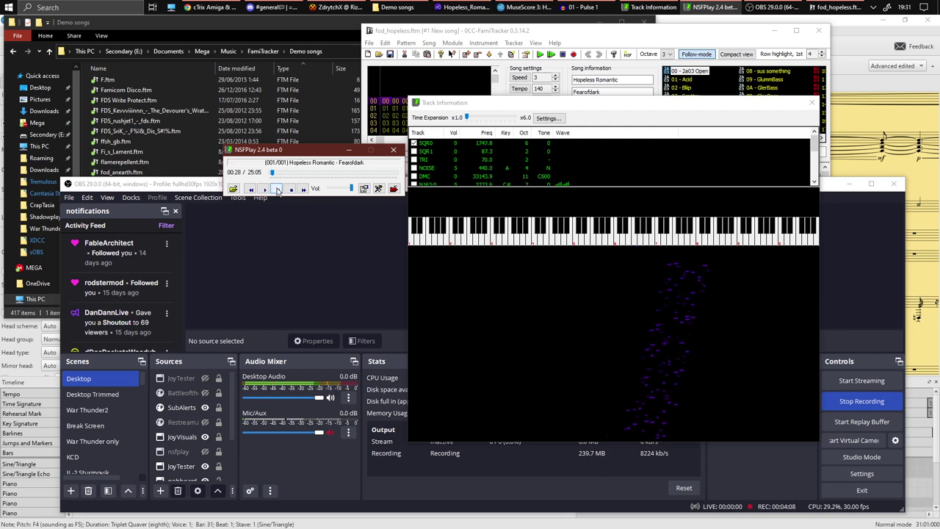
click(334, 438)
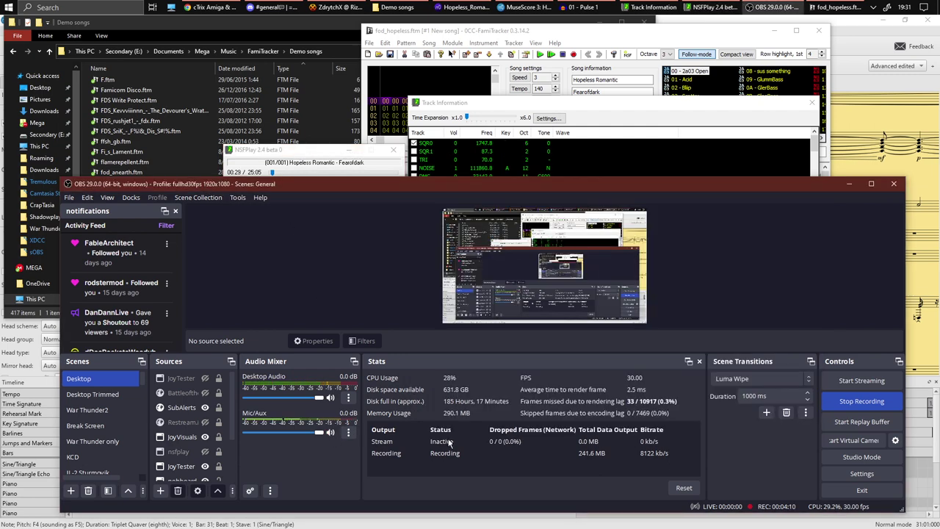
drag(530, 110, 543, 90)
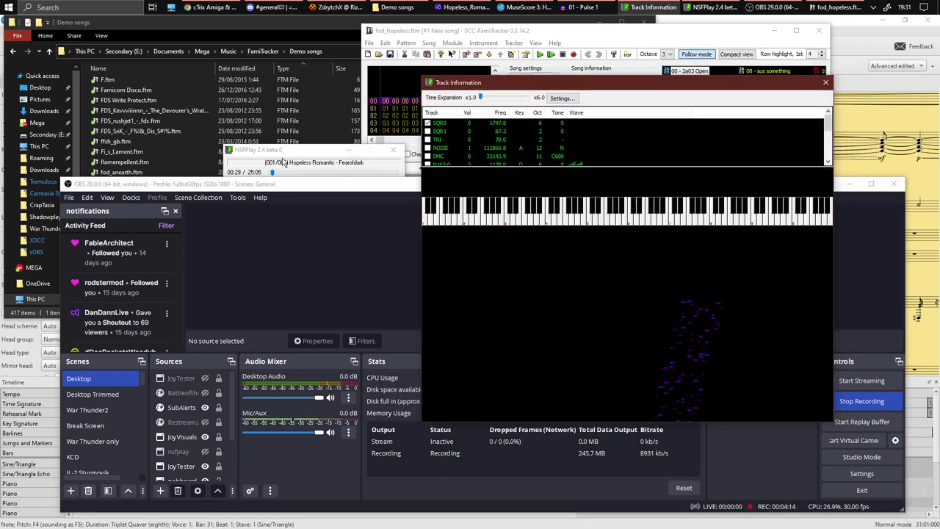
drag(306, 151, 318, 140)
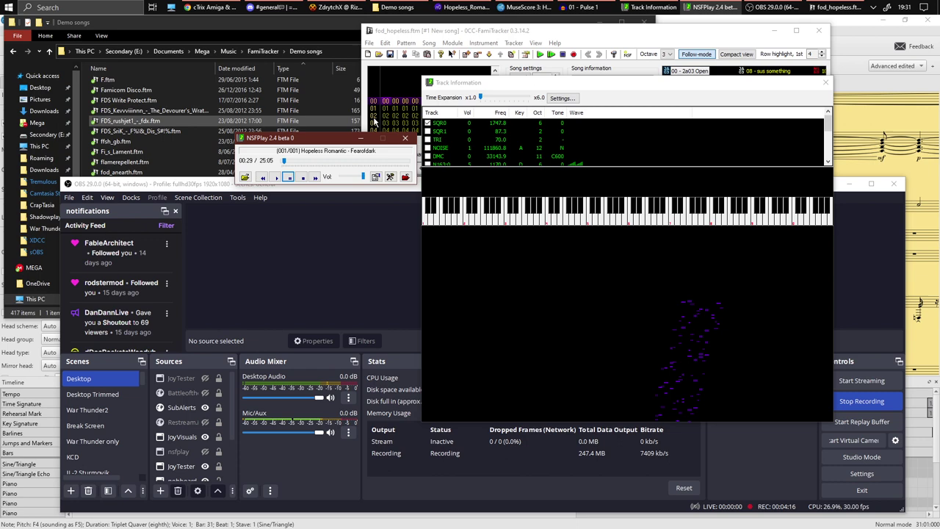
click(637, 42)
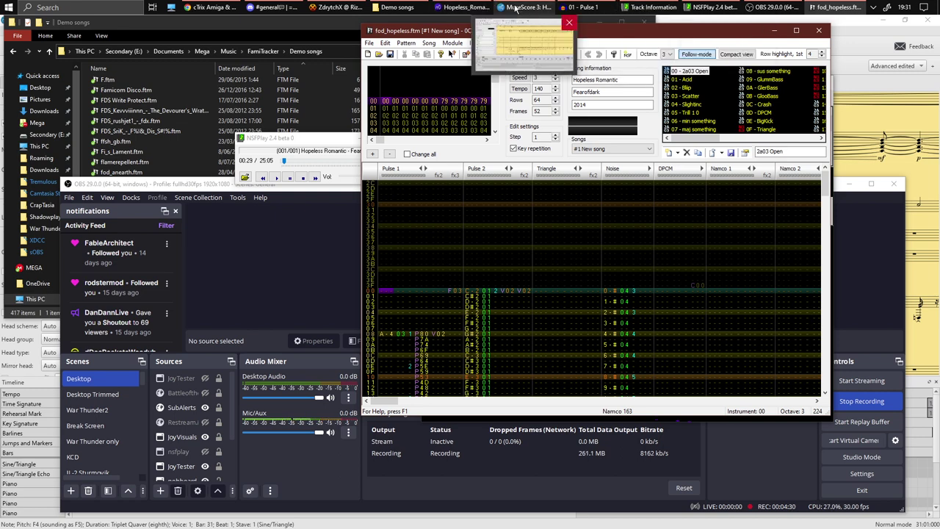
mouse_move(586, 8)
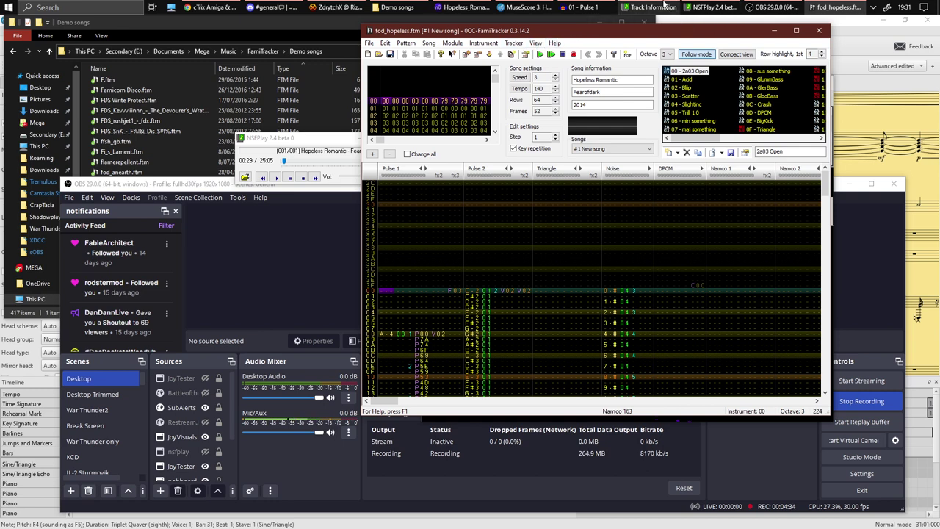
Zoom into the Pulse 1 waveform around 19.5 s, then restore NSFPlay and its note display
click(592, 6)
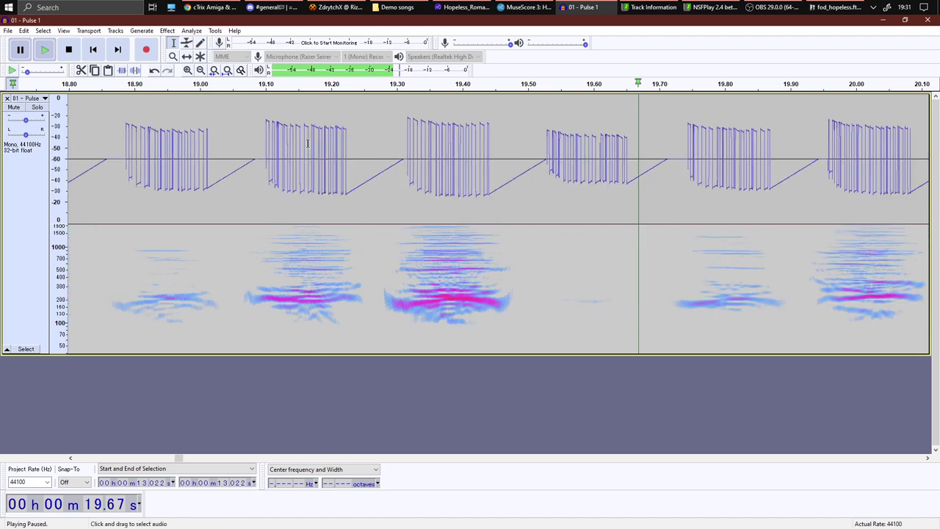
ctrl+scroll(281, 138, up, 1)
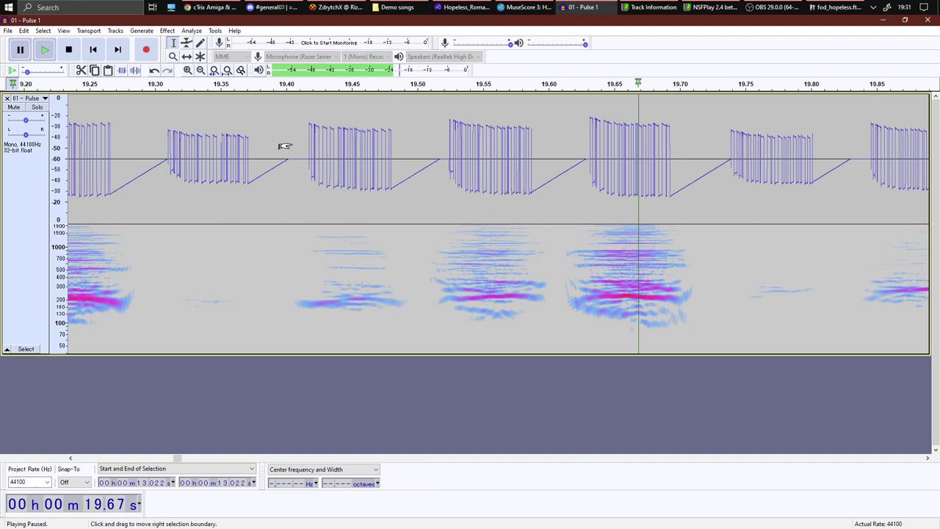
ctrl+scroll(314, 147, up, 1)
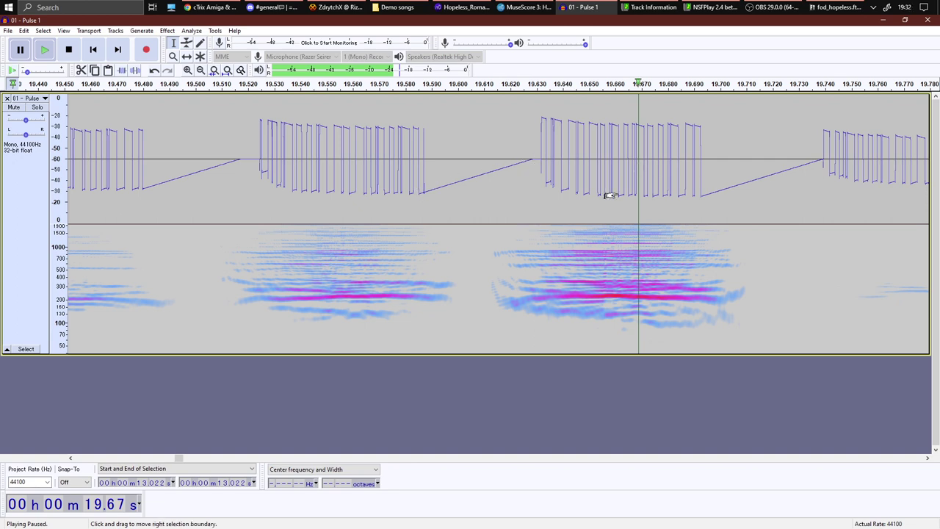
click(711, 7)
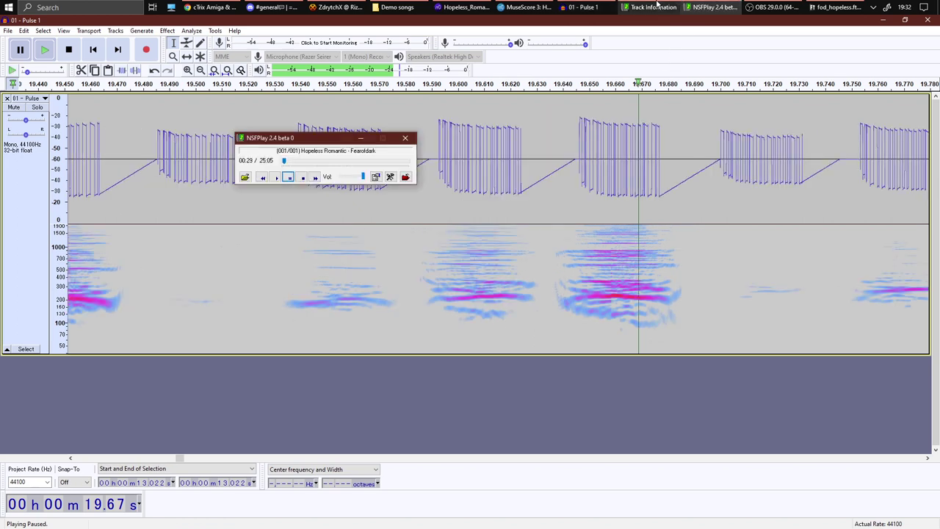
click(650, 7)
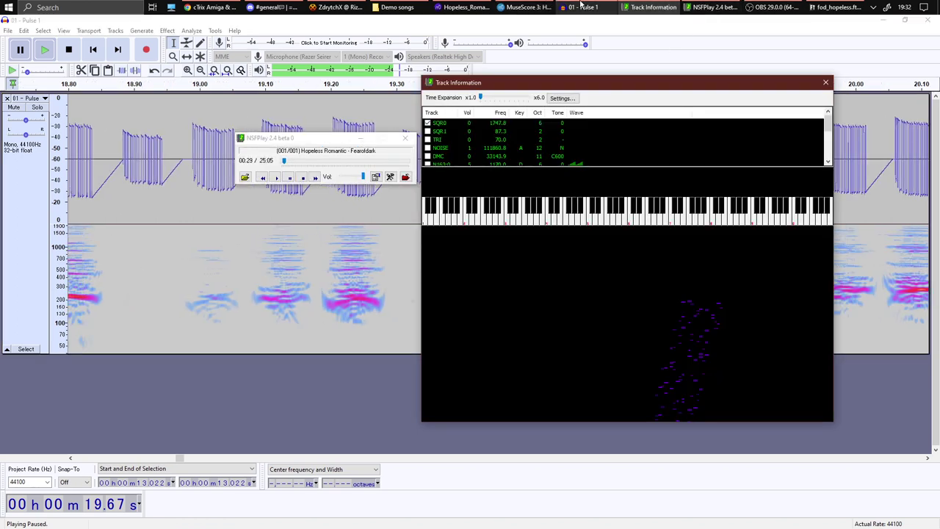
Jump to frame 06 in fod_hopeless and inspect its pattern before returning to Audacity
click(835, 8)
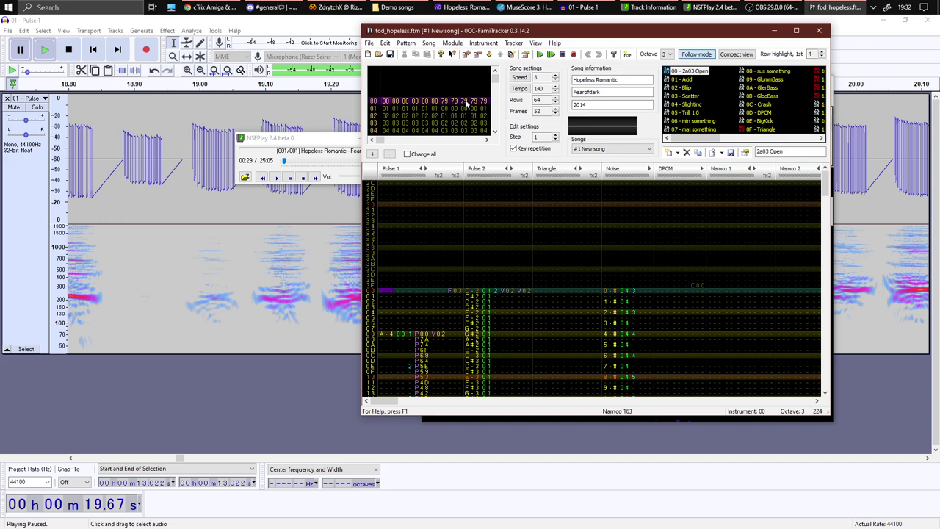
click(495, 131)
click(494, 131)
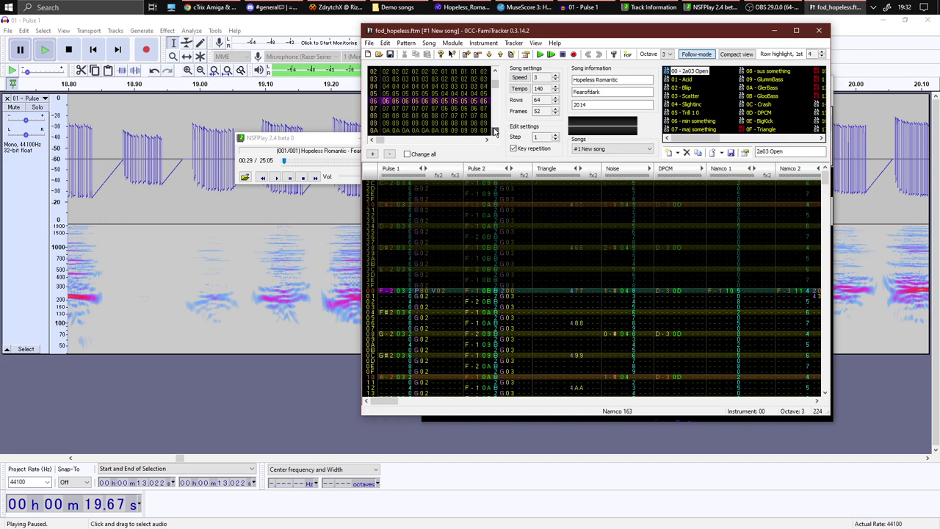
click(411, 302)
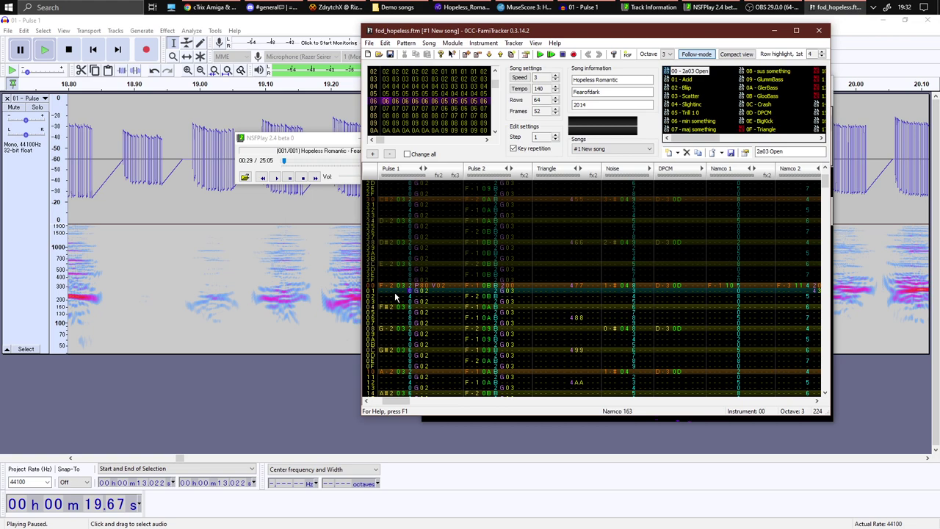
click(126, 237)
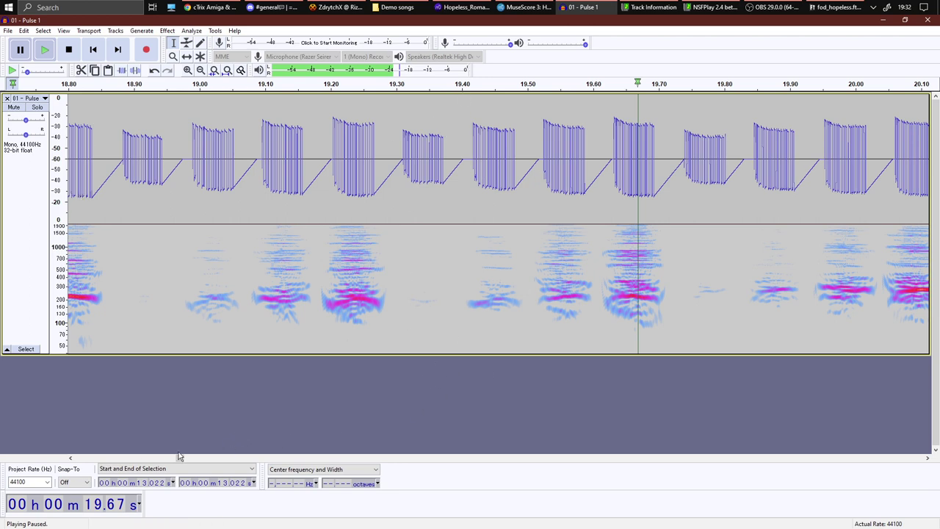
Scroll along the Pulse 1 timeline and place the playback position at 19.237 s
click(139, 459)
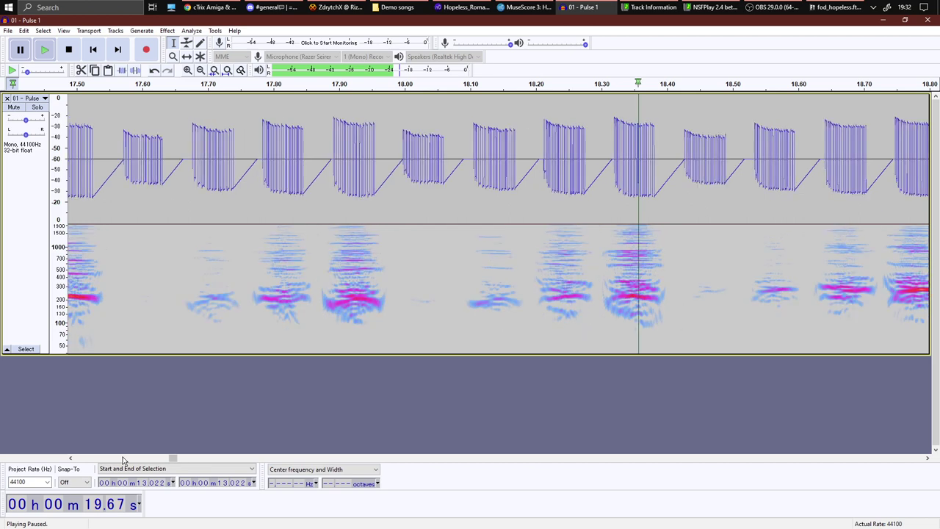
click(122, 459)
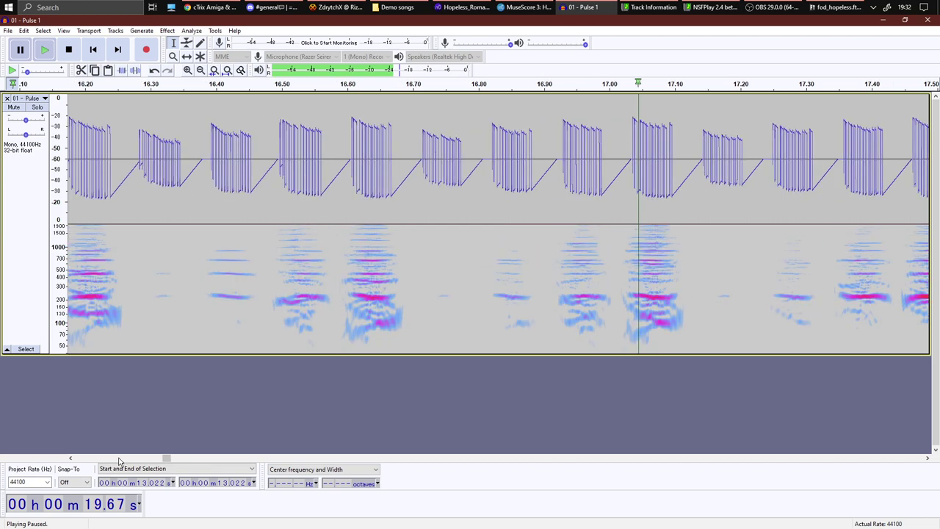
click(119, 459)
click(119, 459)
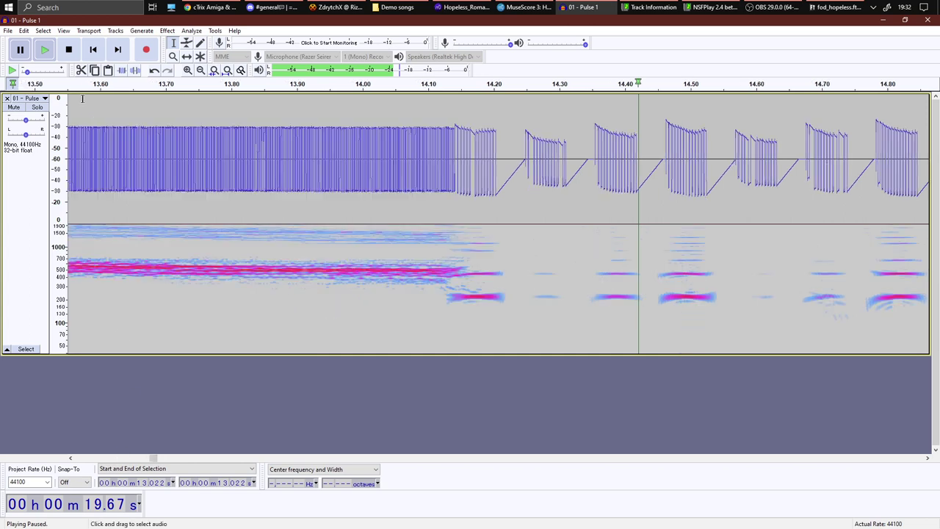
scroll(282, 202, right, 3)
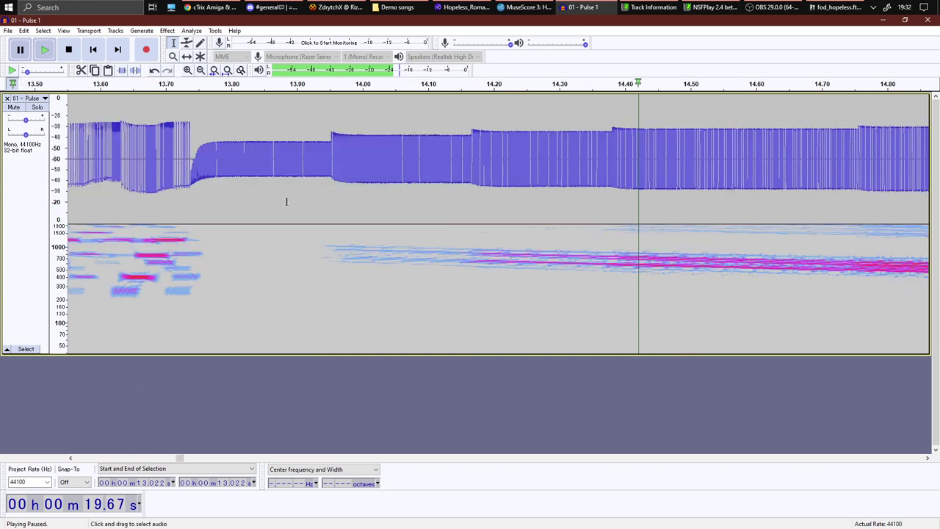
click(354, 220)
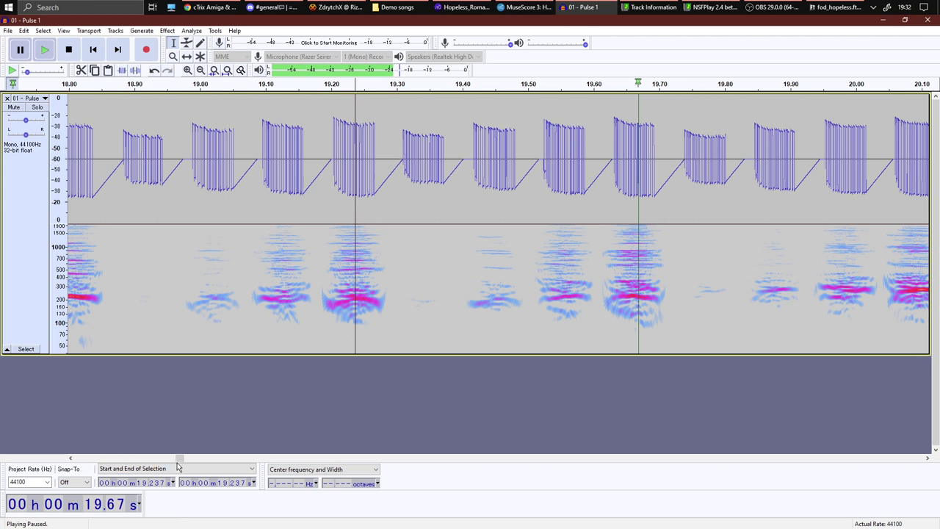
Stop Pulse 1 playback and move the start position back to 13.65 s
drag(178, 459, 169, 460)
scroll(172, 459, right, 1)
scroll(169, 461, right, 1)
drag(168, 463, 169, 462)
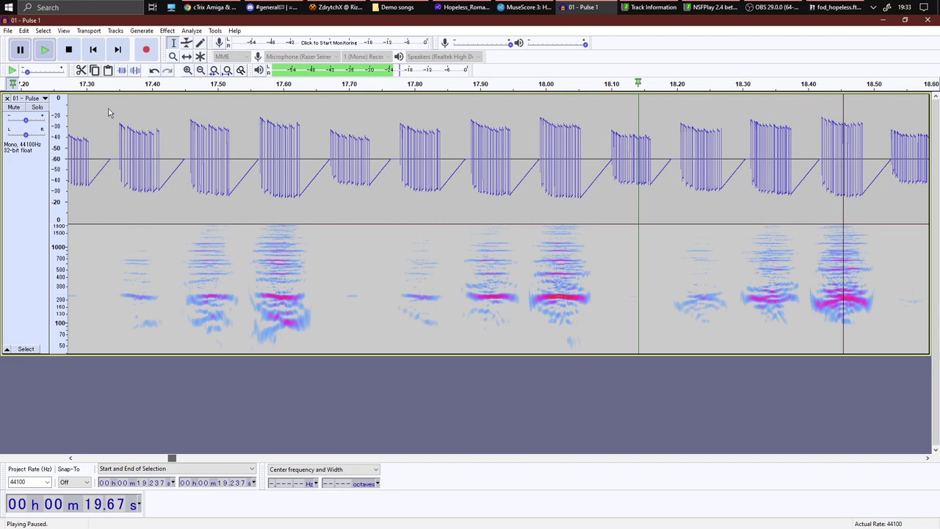
click(68, 50)
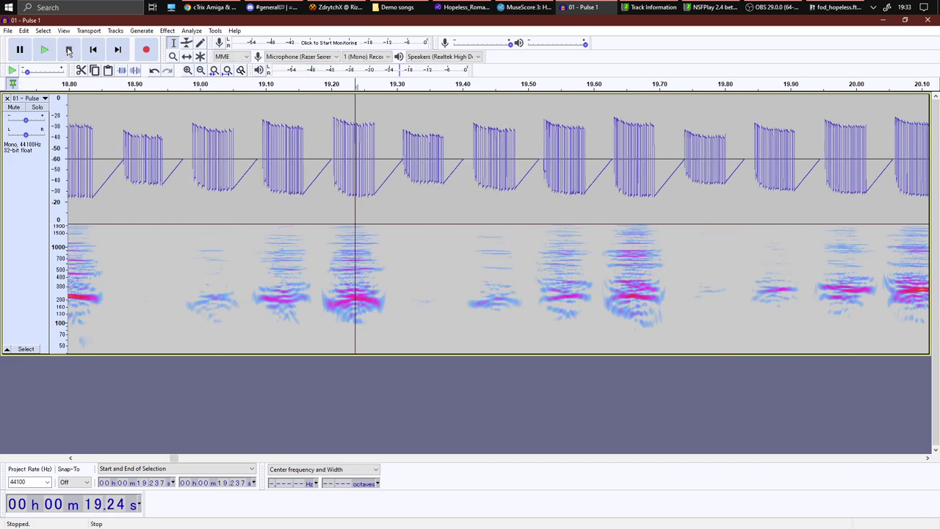
drag(175, 461, 149, 458)
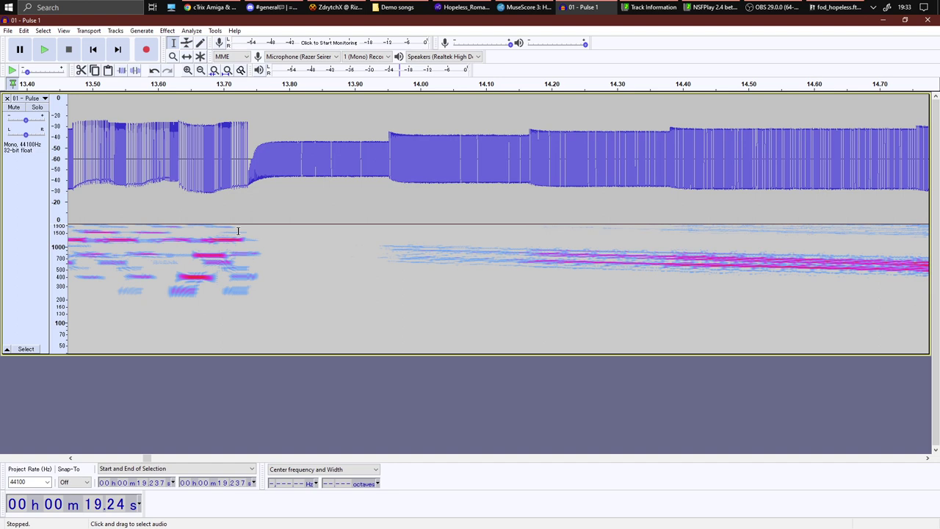
click(193, 235)
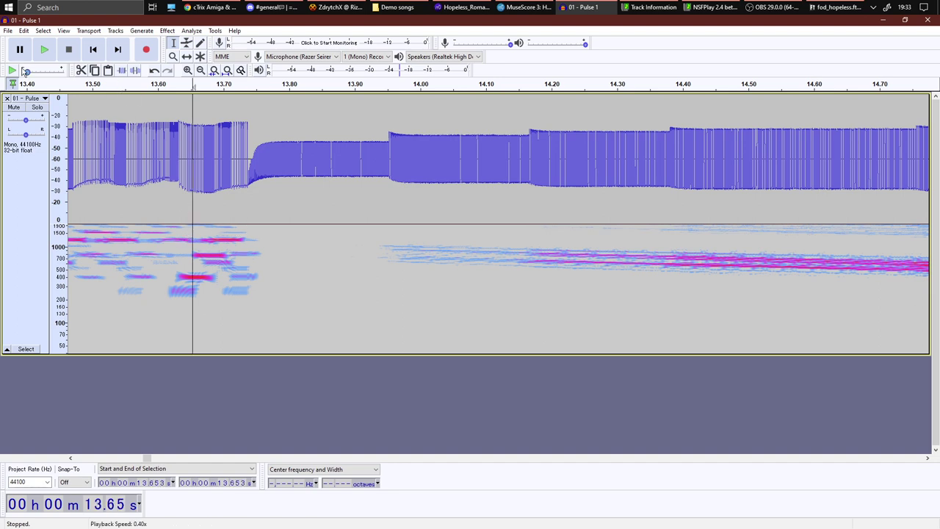
Glance at FamiTracker and OBS, then play Pulse 1 in Audacity from 13.65 s
click(838, 6)
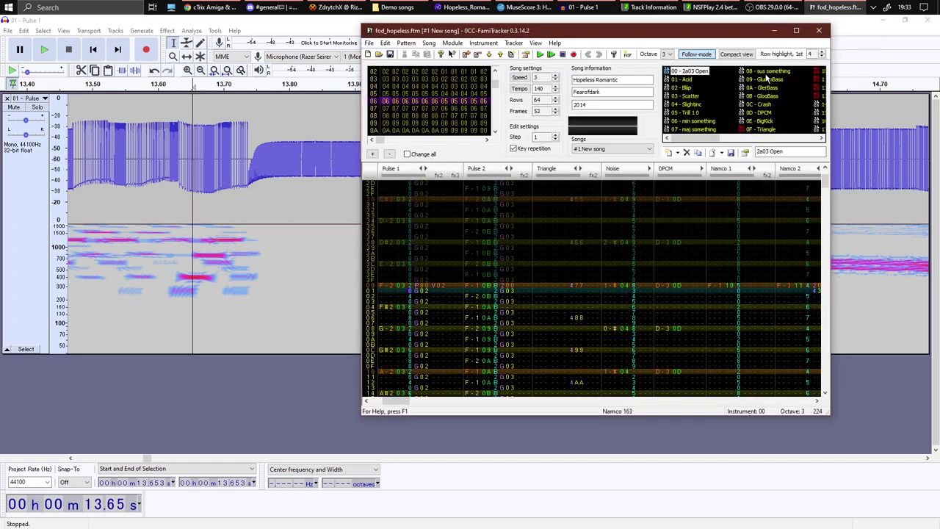
click(775, 6)
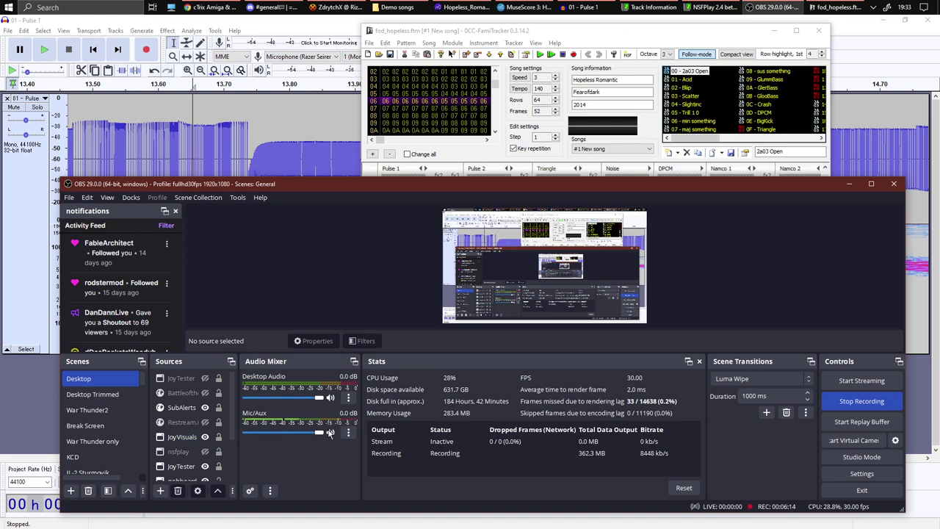
click(47, 49)
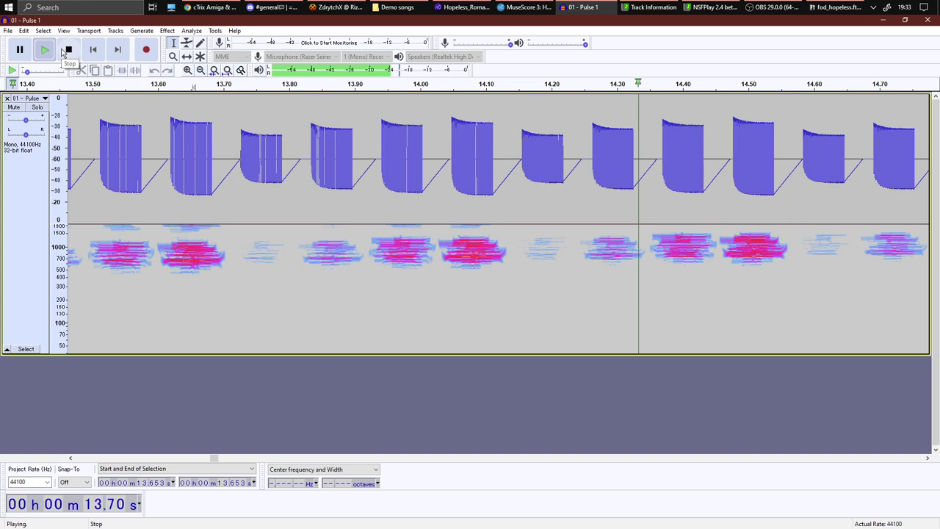
Play Pulse 1 at reduced speed against the FamiTracker module, stop it, then bring up OBS
click(12, 71)
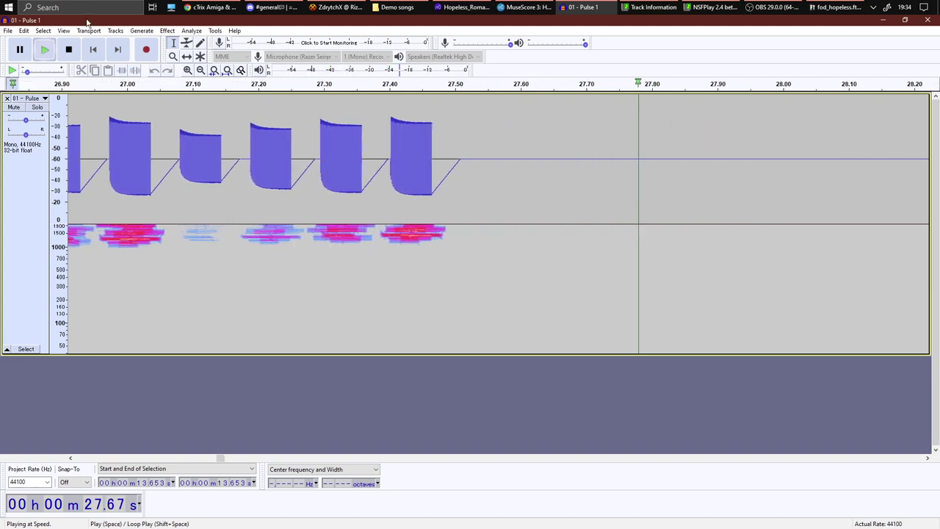
click(837, 8)
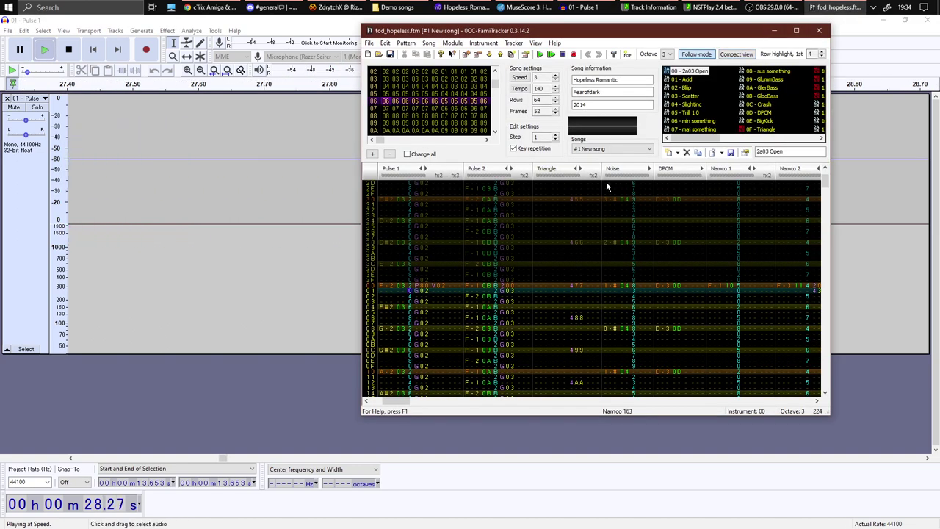
click(351, 406)
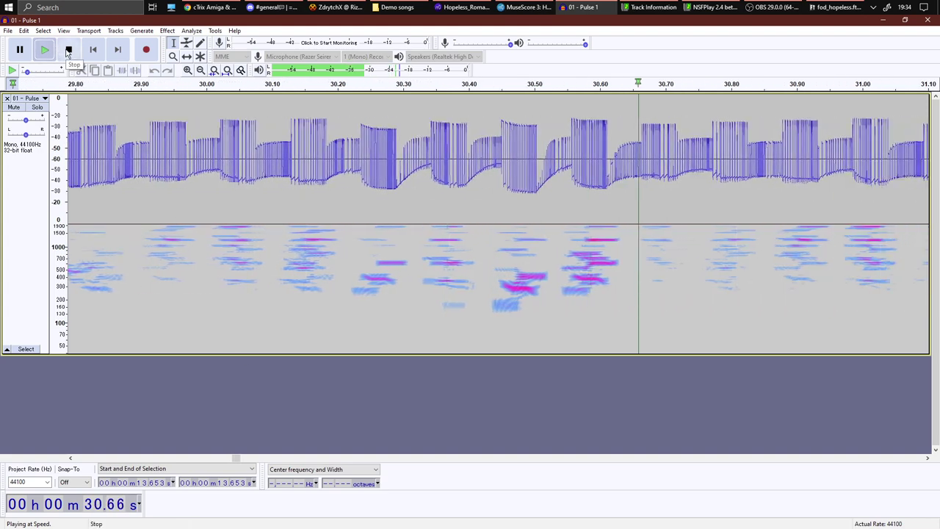
click(68, 50)
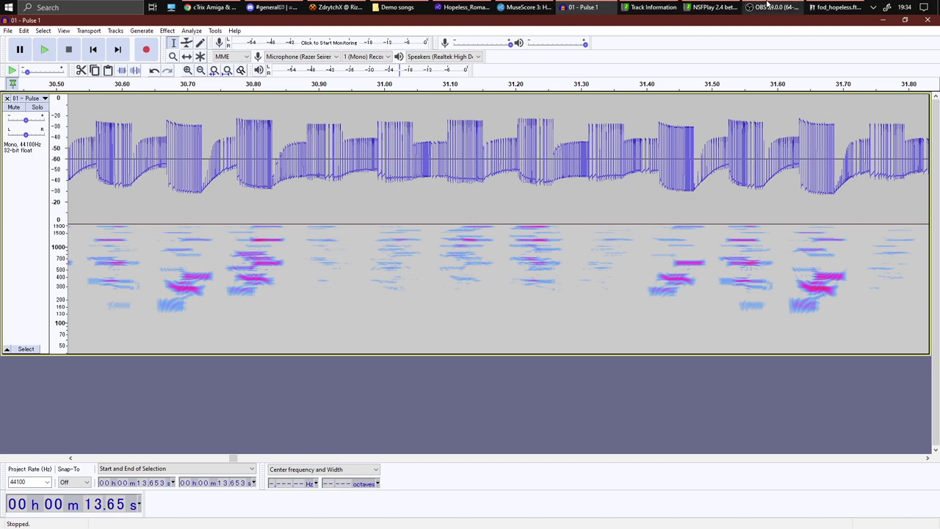
click(767, 6)
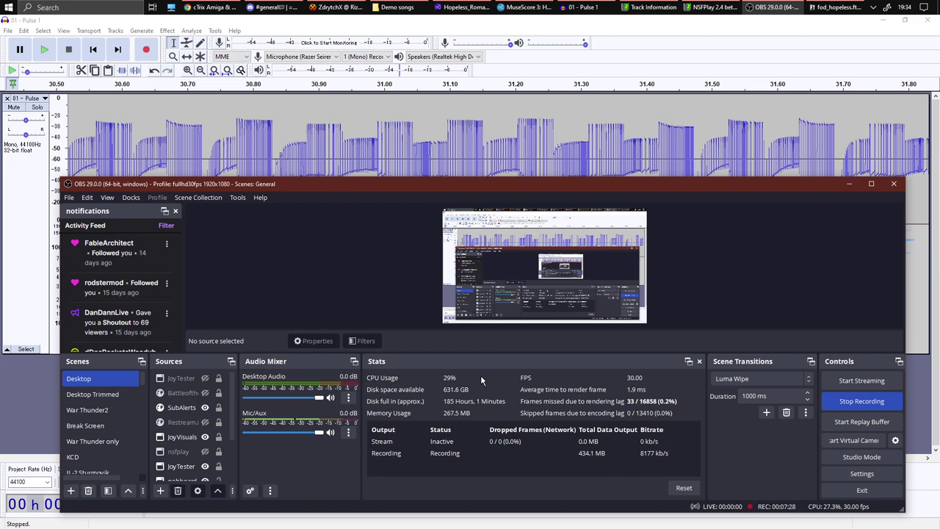
Switch among the MuseScore, FamiTracker and OBS windows to check the fod_hopeless pattern
click(489, 7)
click(507, 7)
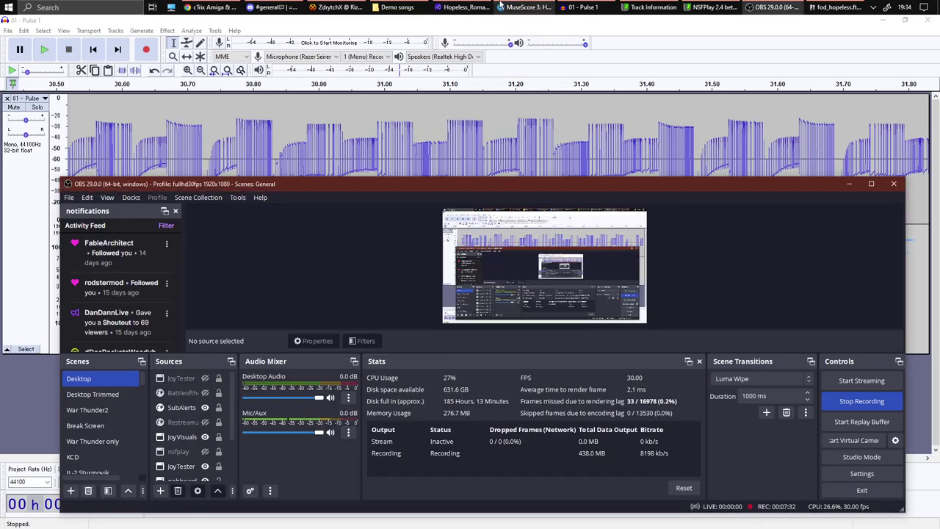
click(529, 6)
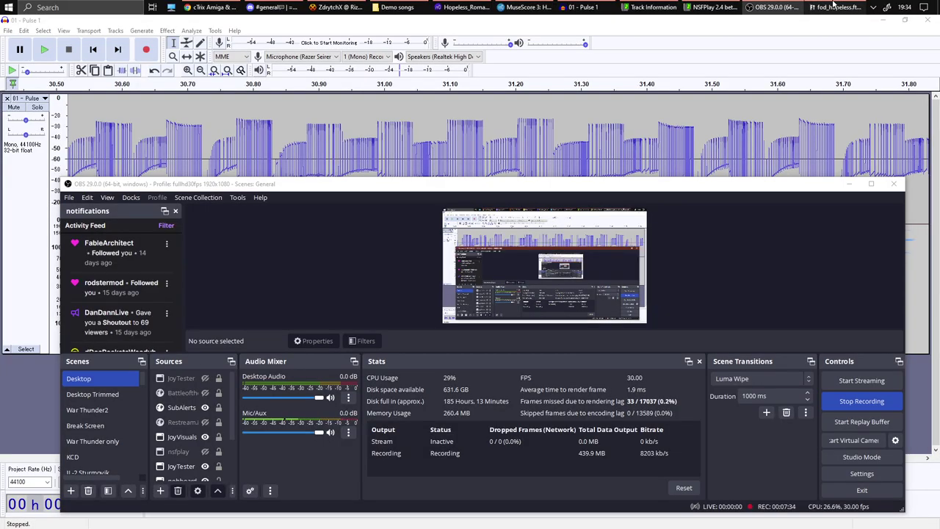
click(837, 7)
click(783, 6)
click(782, 6)
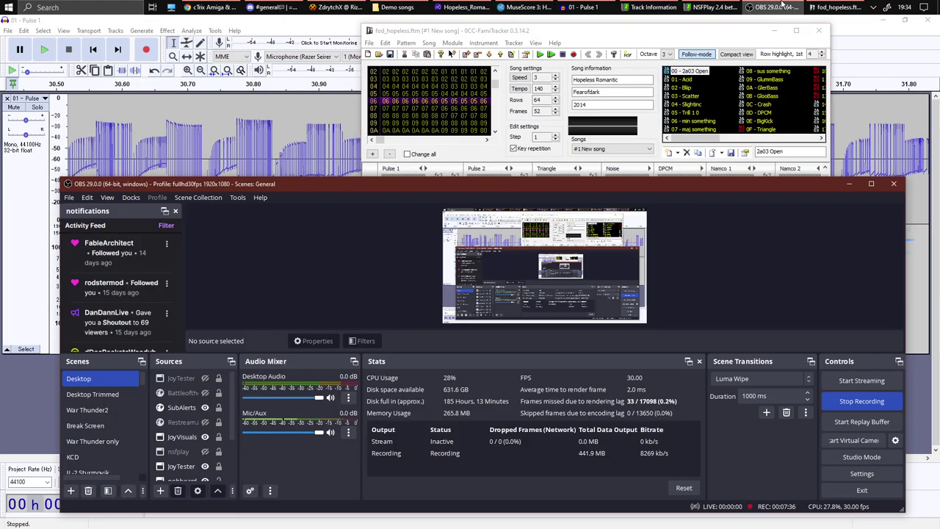
click(671, 139)
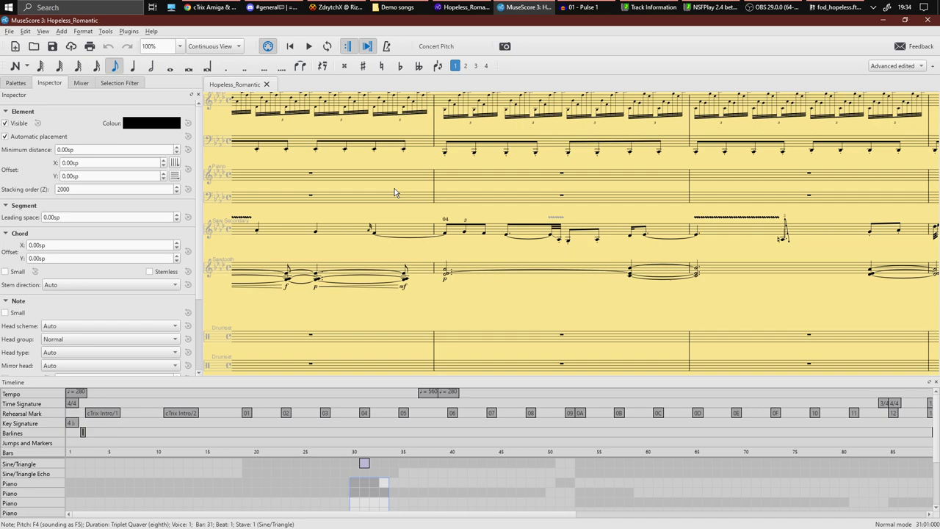
scroll(460, 173, up, 3)
Scroll the Hopeless_Romantic score back to bar 1
scroll(664, 171, left, 5)
scroll(629, 142, left, 5)
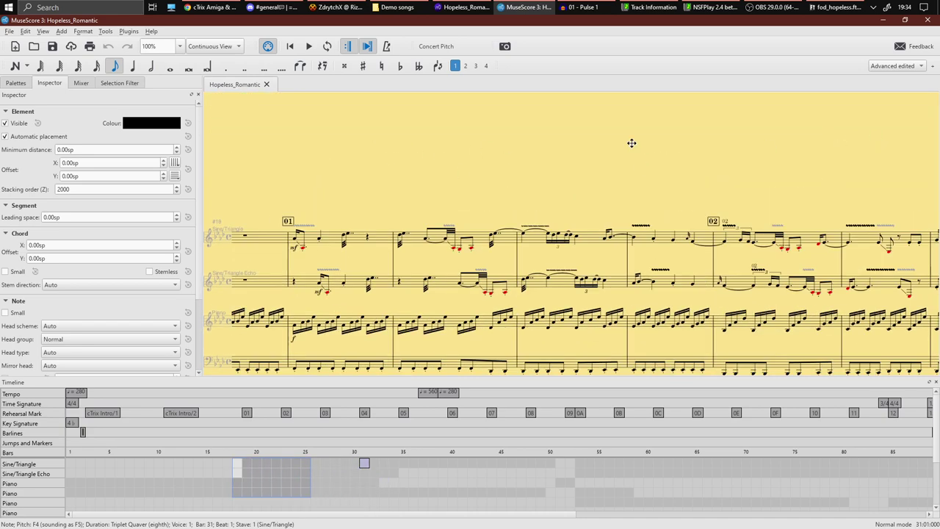
scroll(550, 149, left, 5)
scroll(338, 149, left, 5)
scroll(338, 149, left, 5)
drag(766, 120, 312, 120)
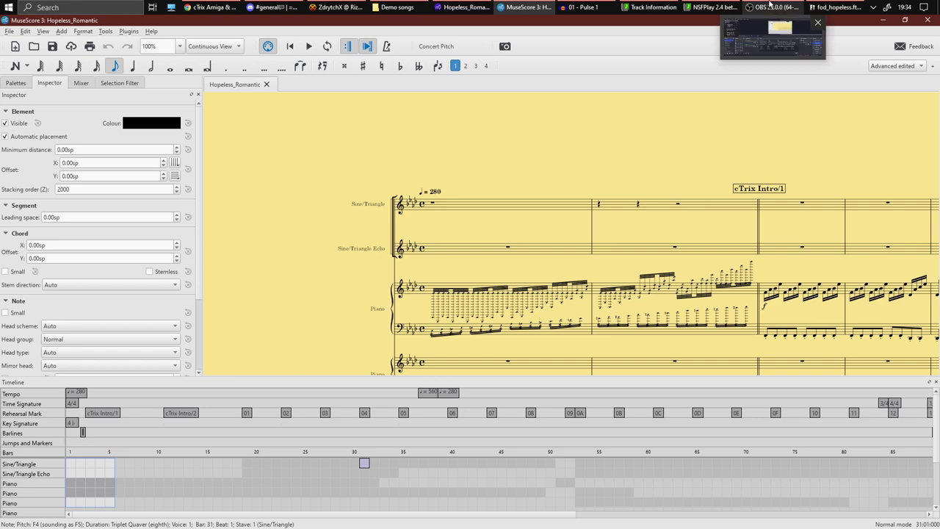
Check OBS and FamiTracker, then bring up Windows search
click(769, 7)
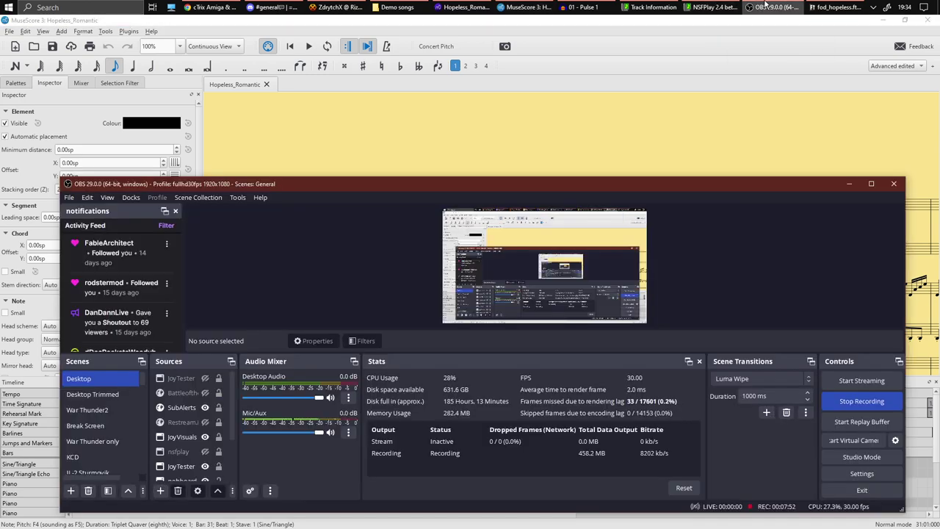
click(837, 6)
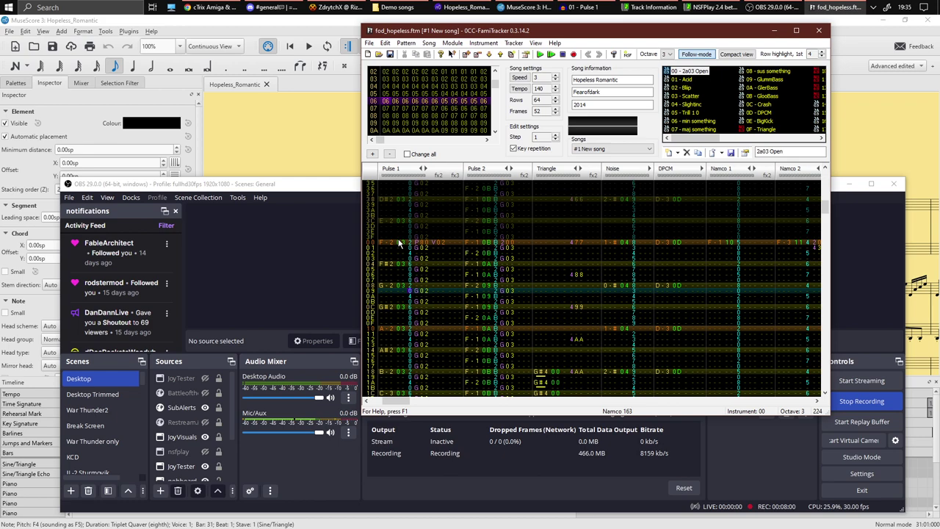
key(super)
Launch Calculator and compute 280 ÷ 60 = 4.6667, then × 4 = 18.6667
text(calc)
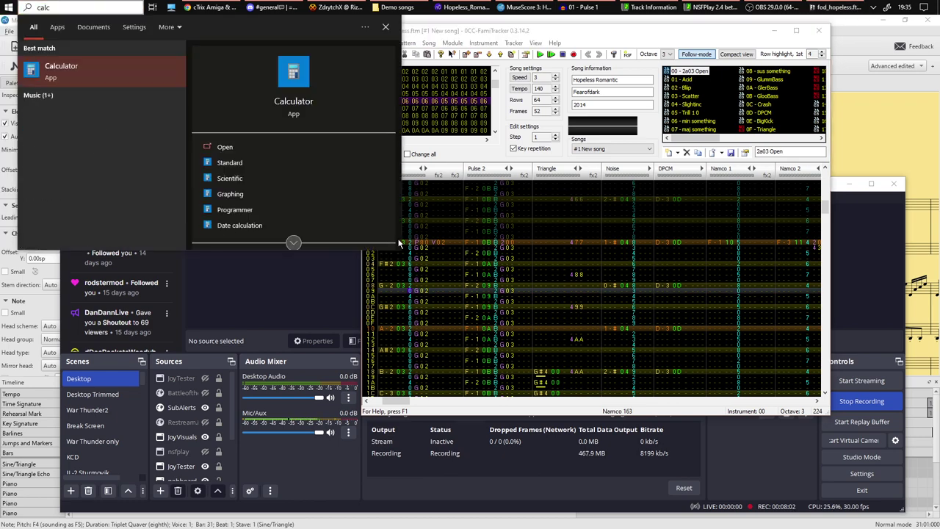
key(Return)
text(2)
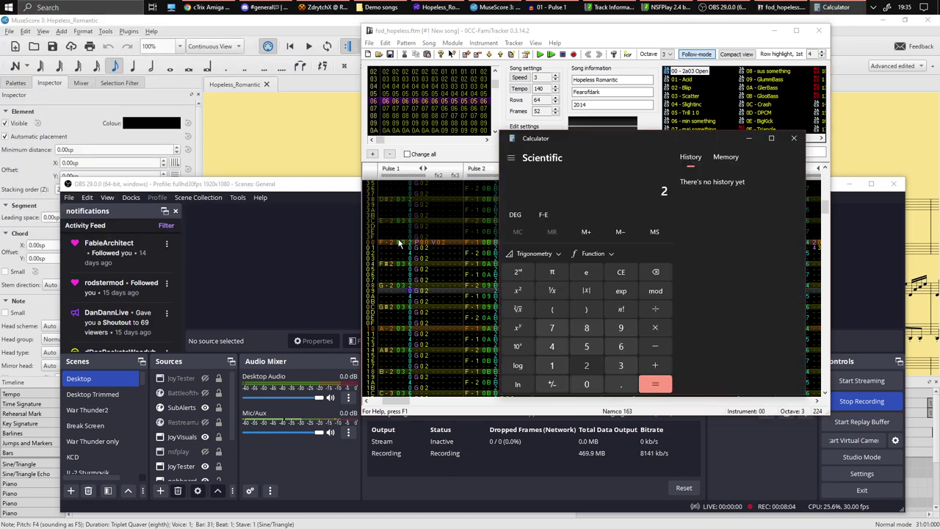
text(80 ÷ 60)
key(Return)
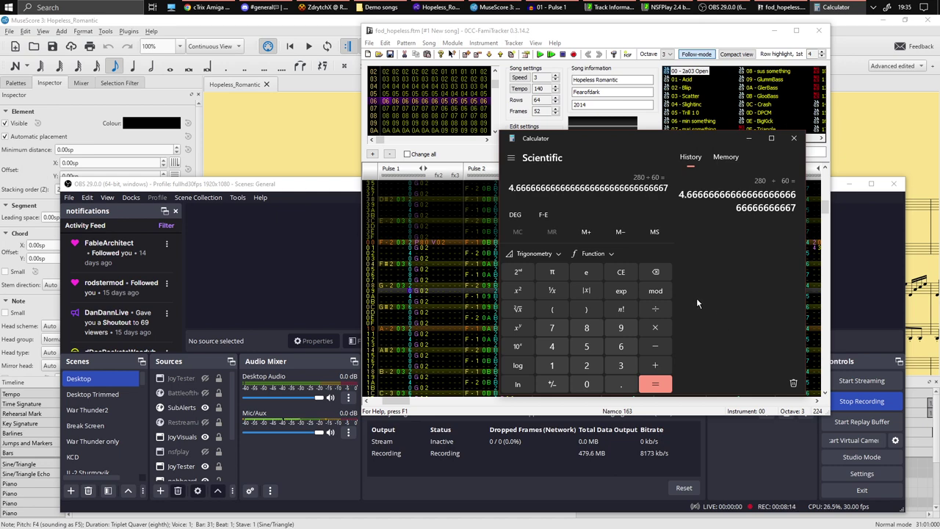
text(*4)
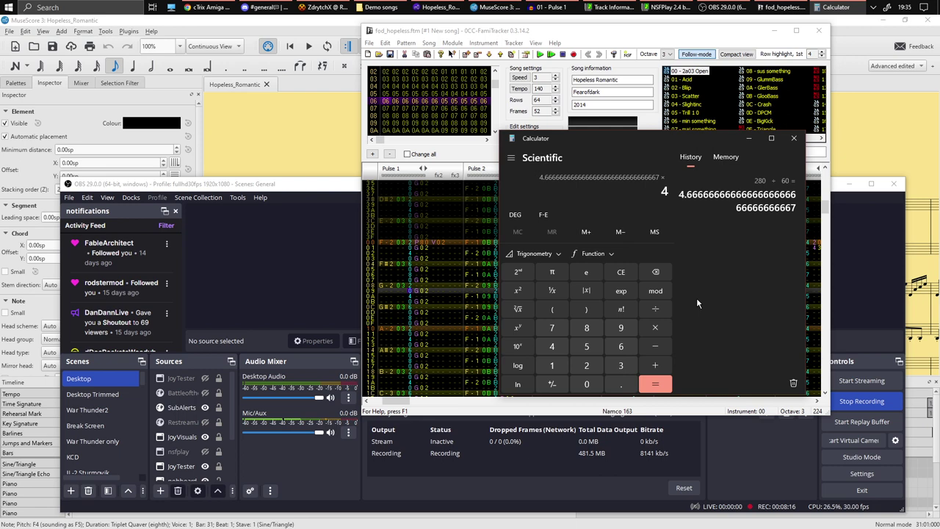
key(Return)
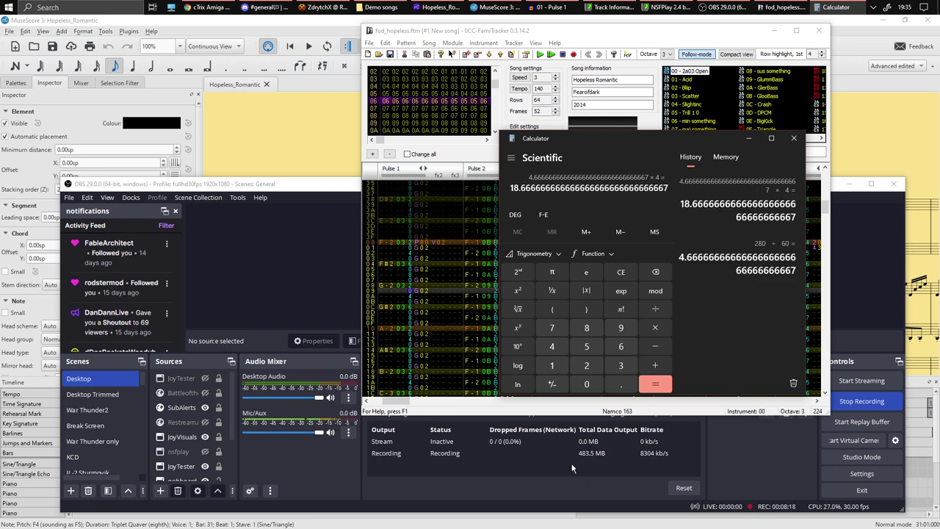